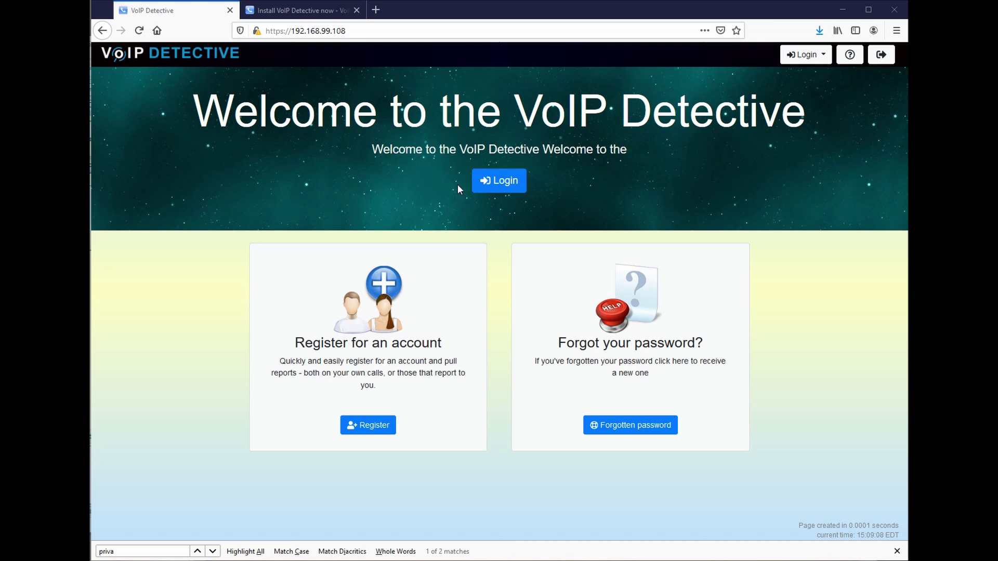
Log in with the employee's extension as the user name and the account password
click(501, 183)
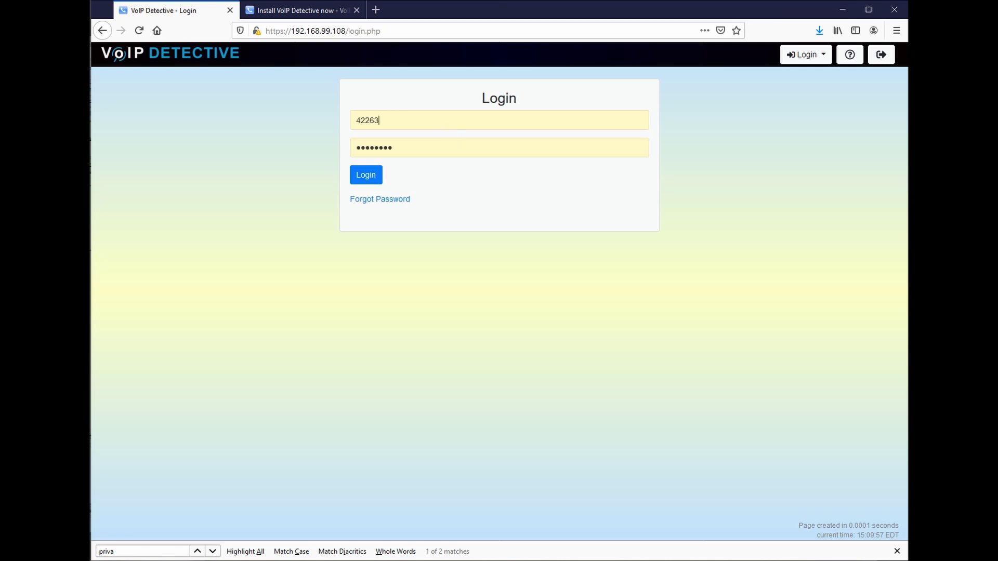
drag(379, 120, 311, 119)
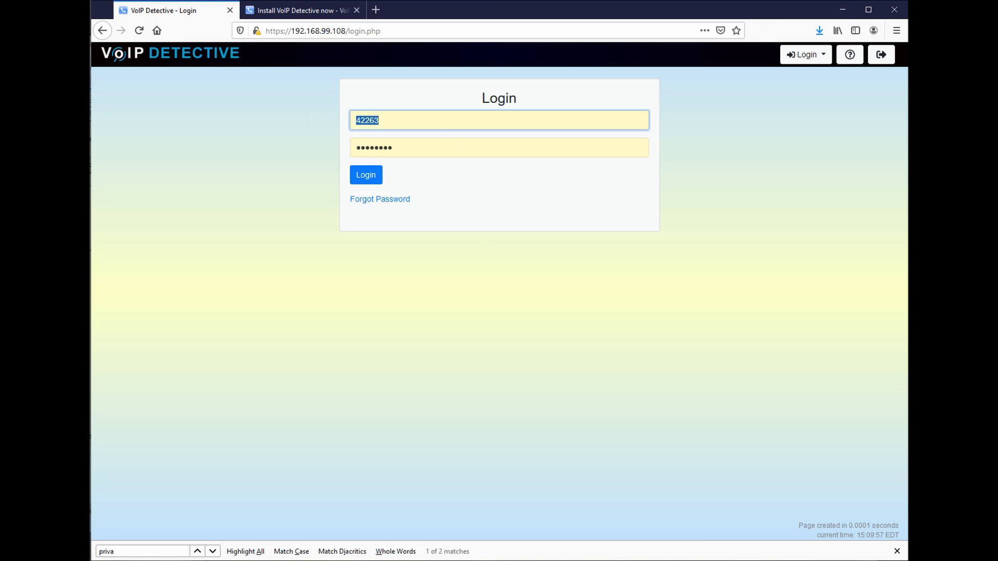
text(4)
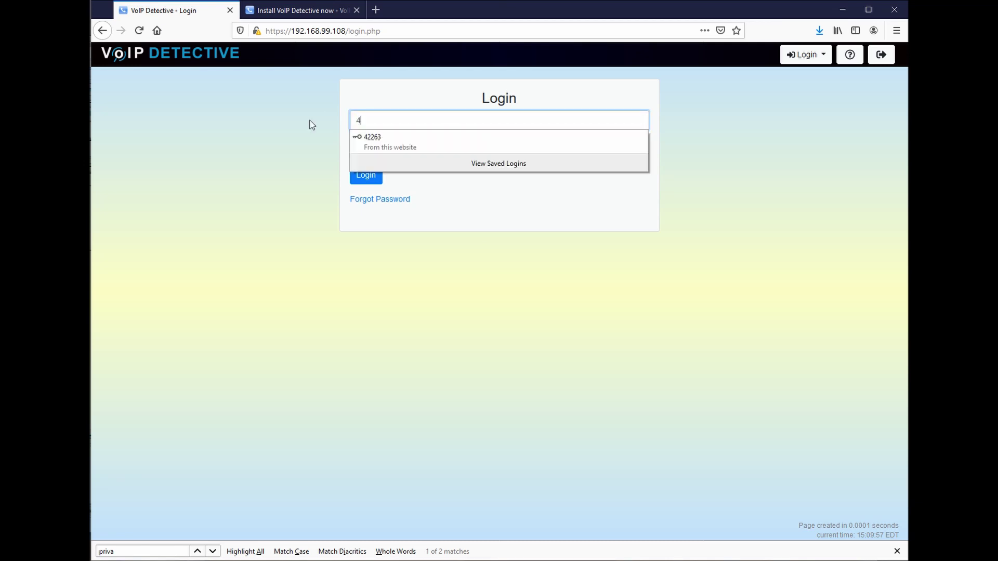
text(2262)
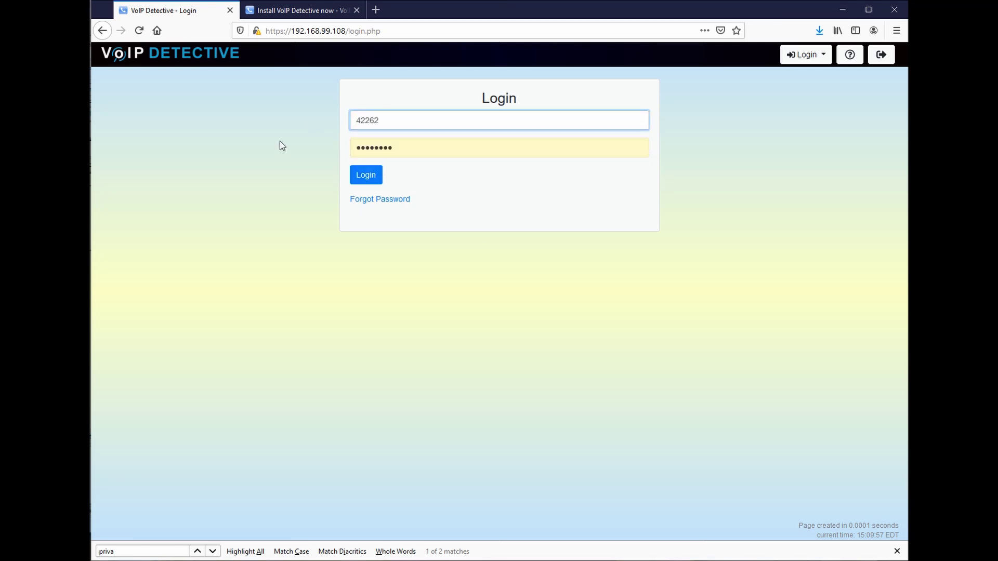
key(Tab)
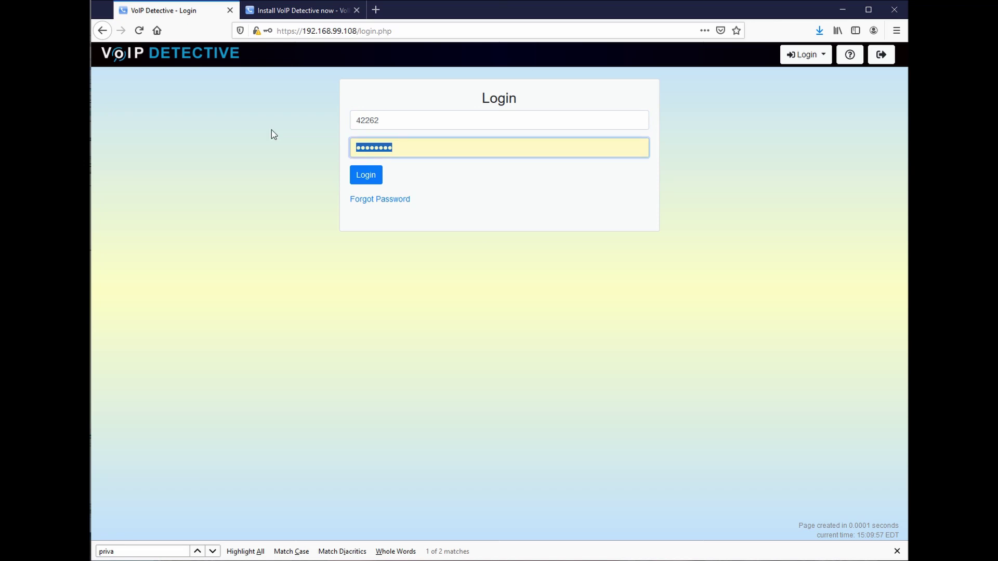
text(********)
key(Return)
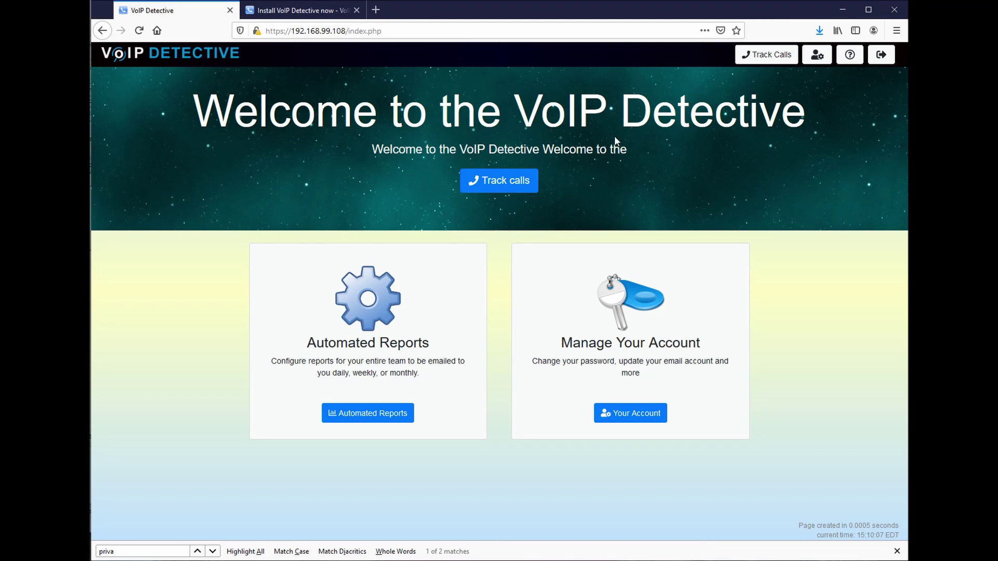
Open call tracking and examine the search options for inbound calls, outbound calls, and all calls
click(502, 183)
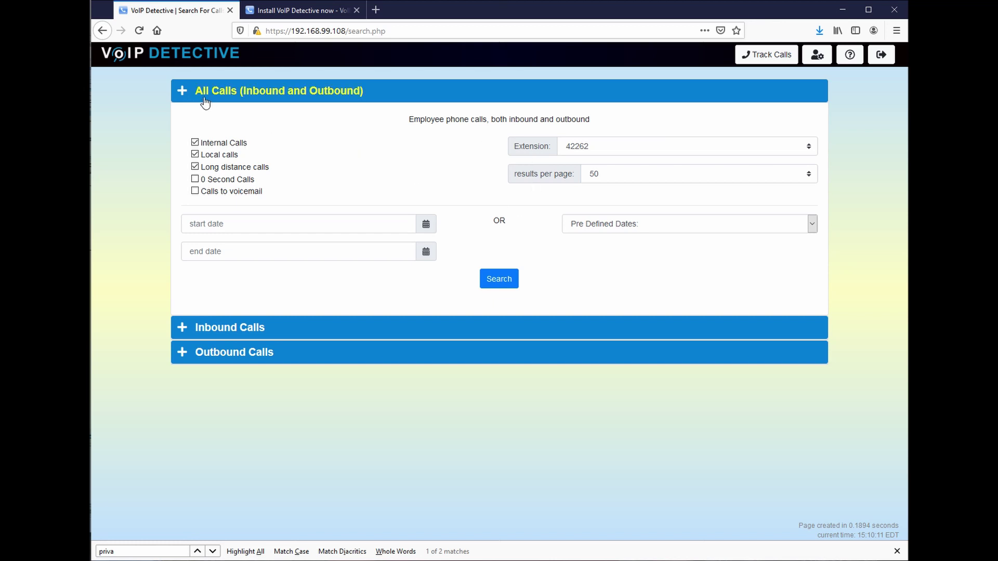
click(237, 331)
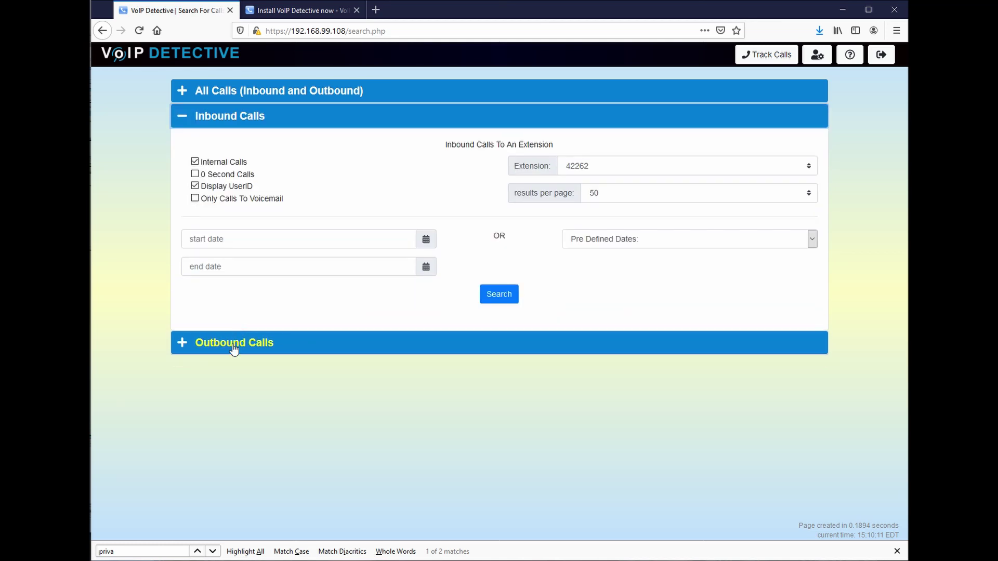
click(234, 347)
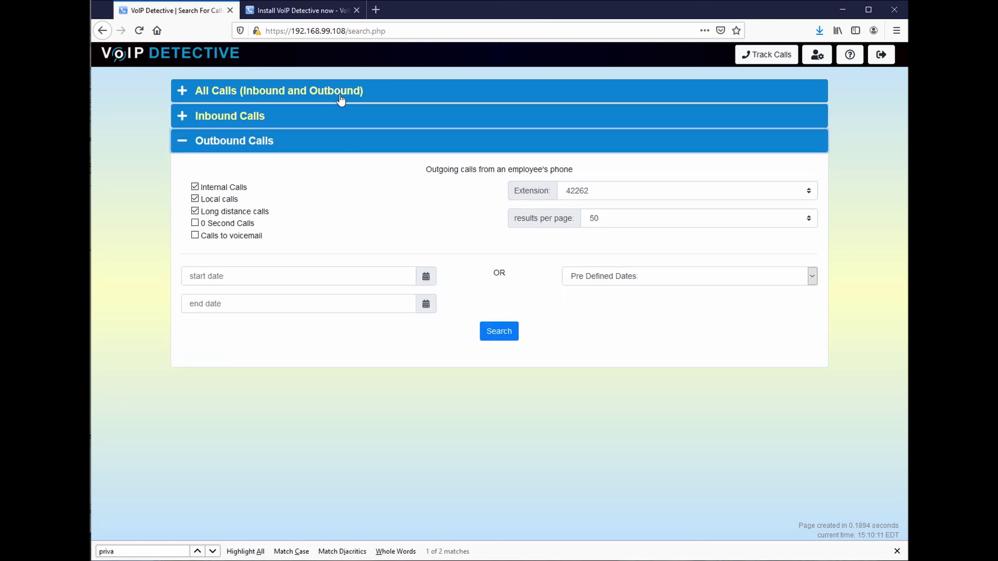
click(341, 94)
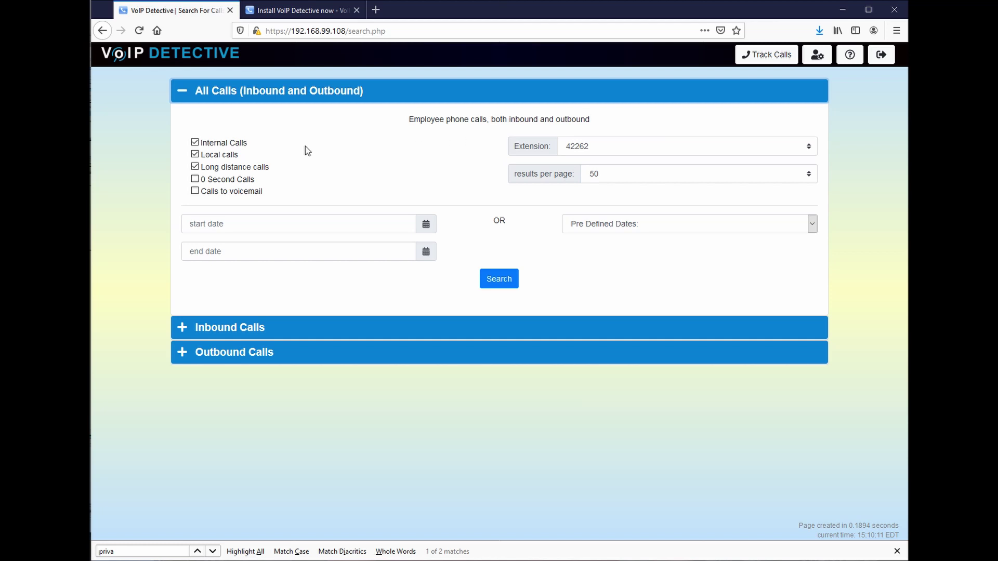
mouse_move(247, 148)
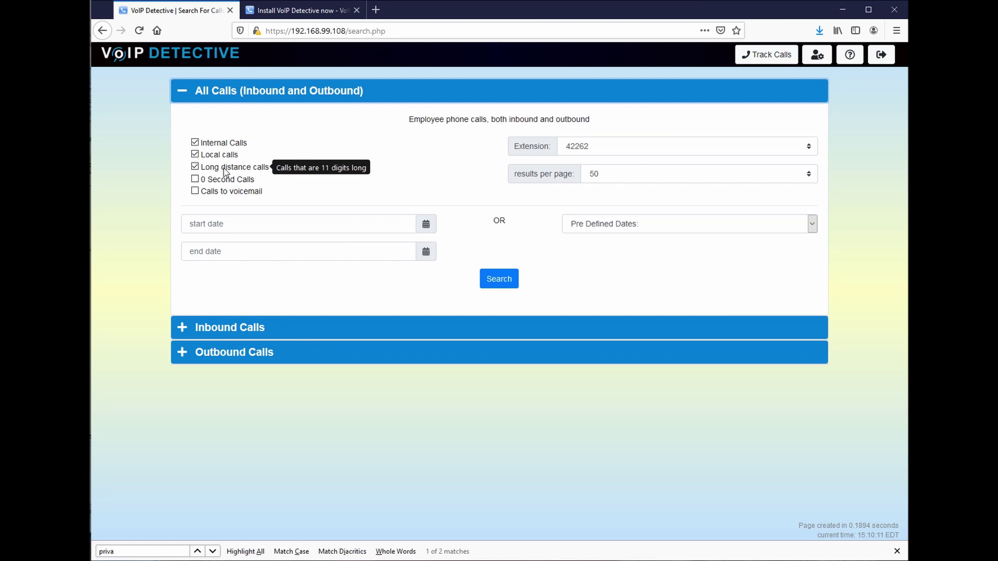
mouse_move(250, 184)
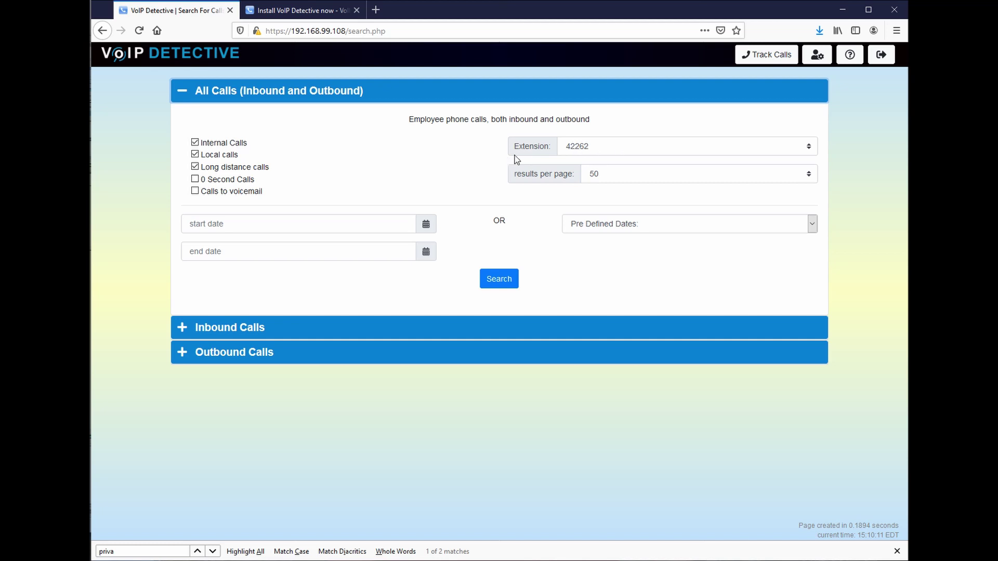
Set the all-calls search to start on 06/01/2020 and end on 06/11/2020
click(426, 227)
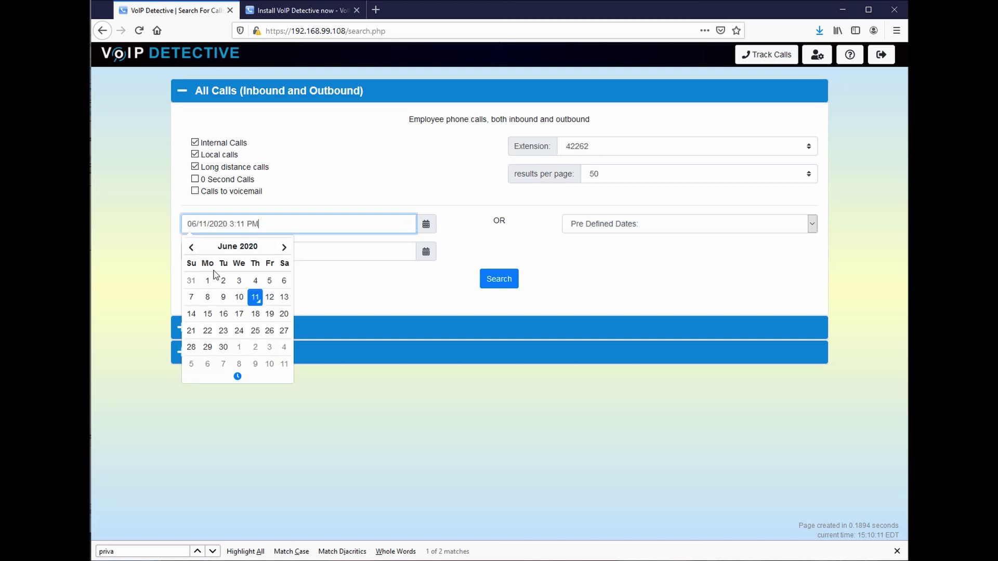
click(207, 281)
click(428, 251)
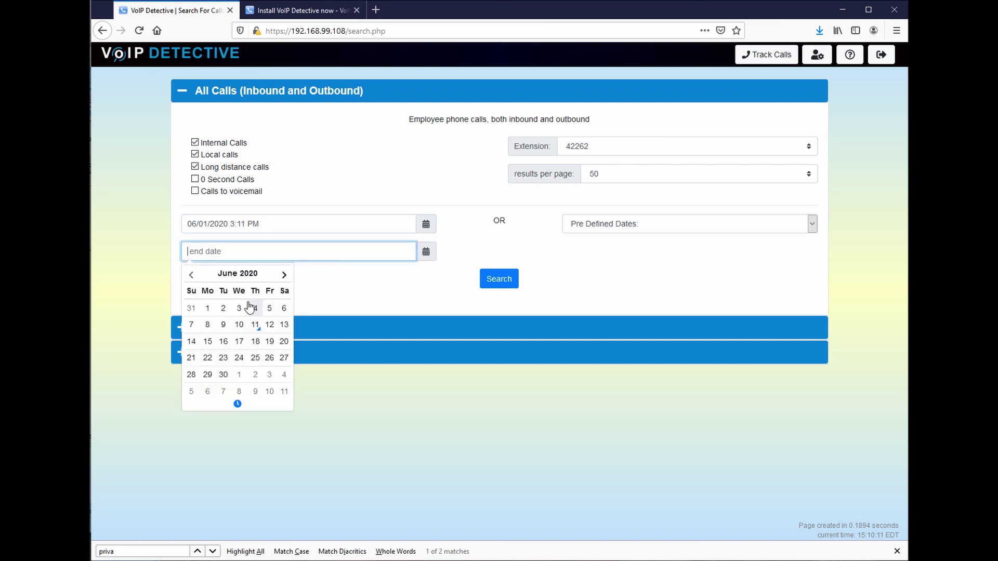
click(255, 325)
click(384, 190)
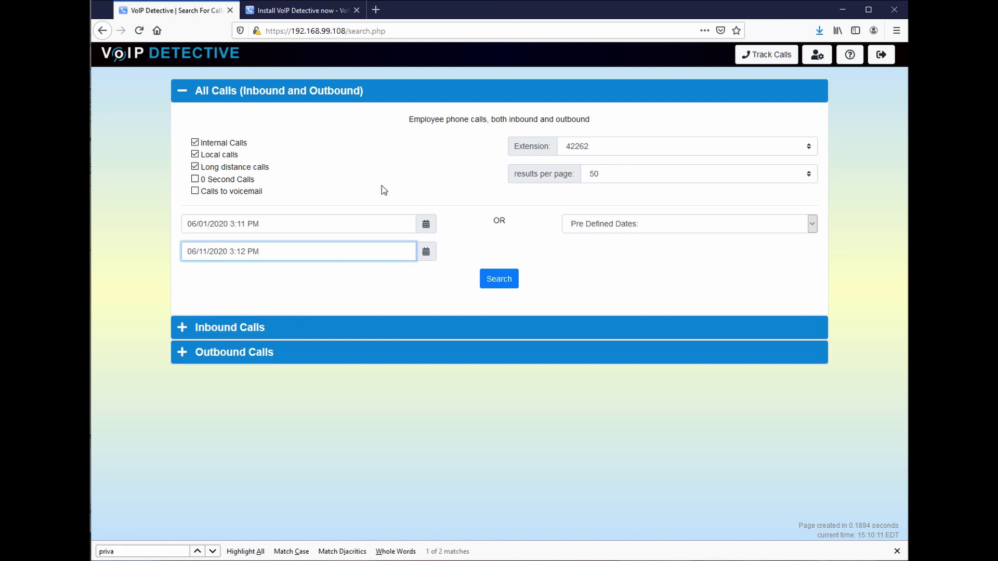
Search all inbound and outbound calls for the predefined period This Month
click(615, 224)
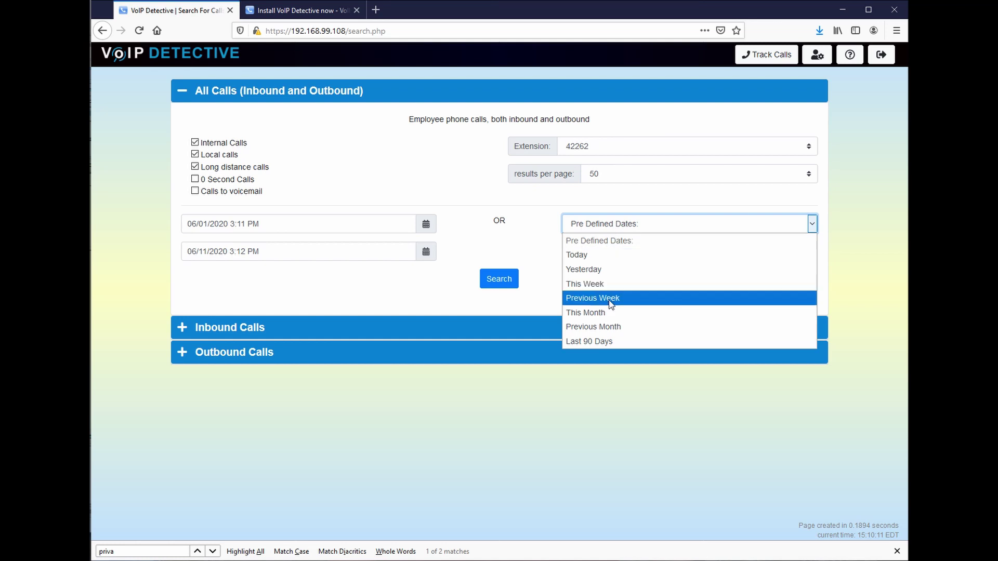
click(593, 312)
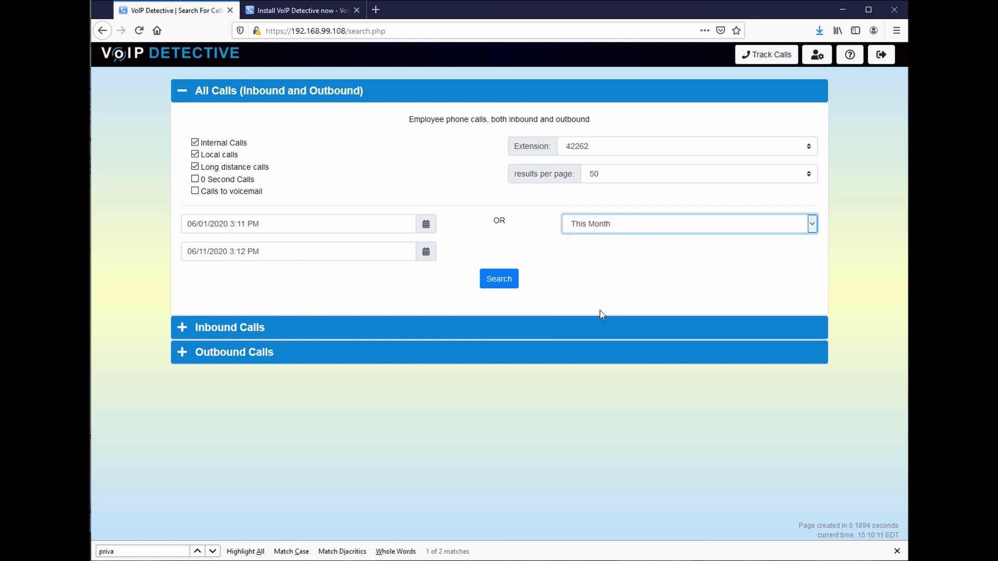
click(499, 283)
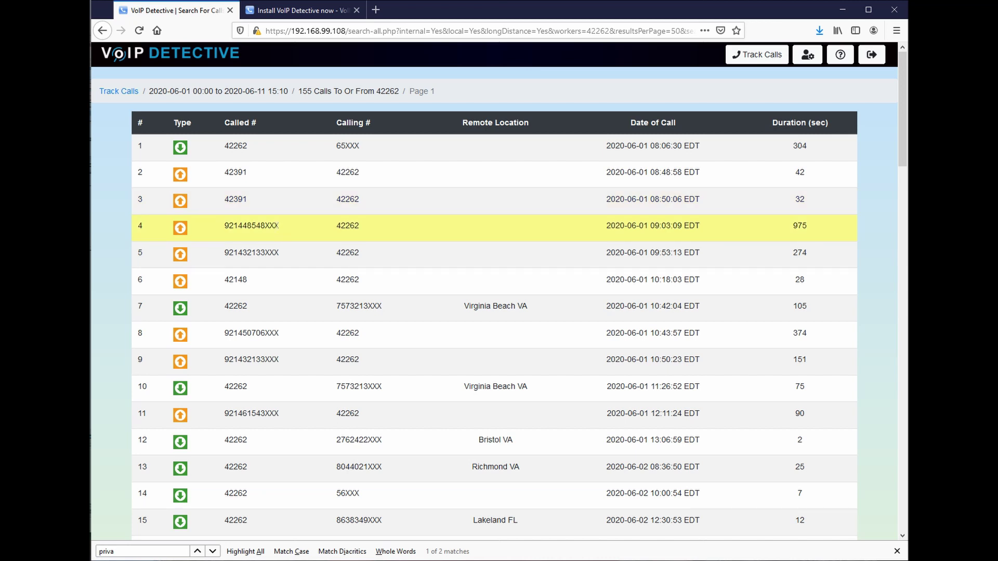
Examine the call list and the daily call count and duration charts below it
drag(279, 225, 266, 226)
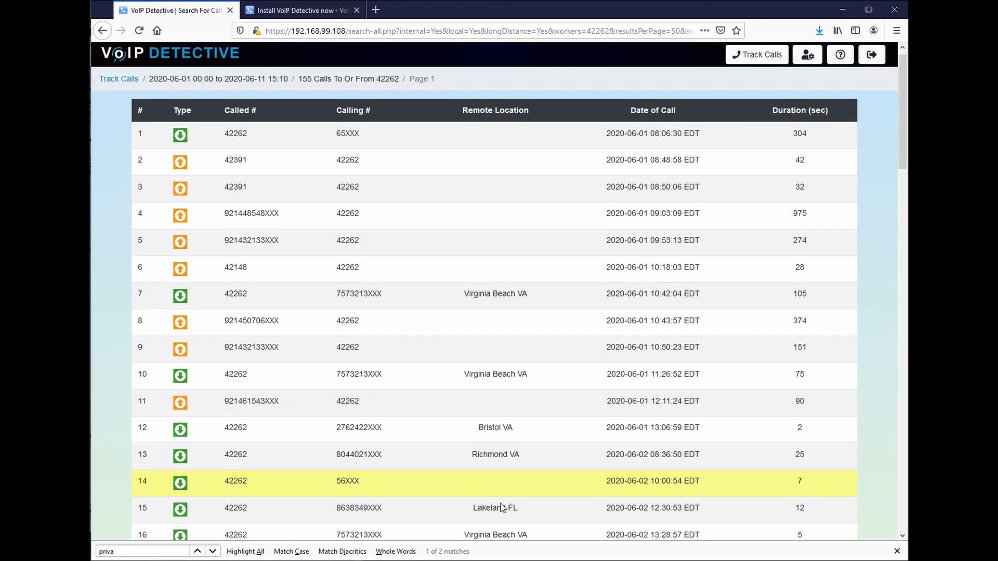
scroll(498, 491, down, 3)
scroll(501, 395, up, 3)
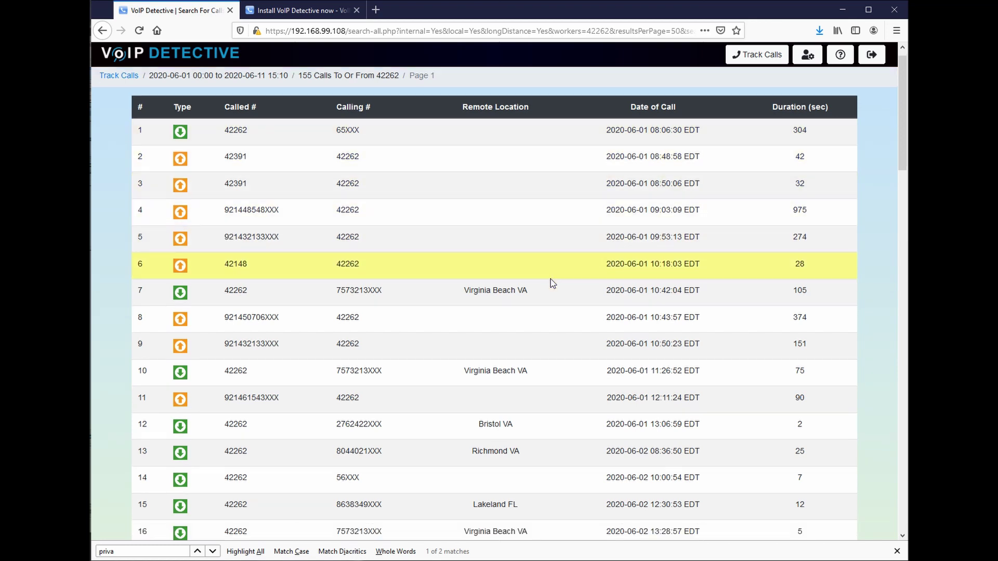
scroll(550, 281, down, 15)
scroll(537, 288, down, 10)
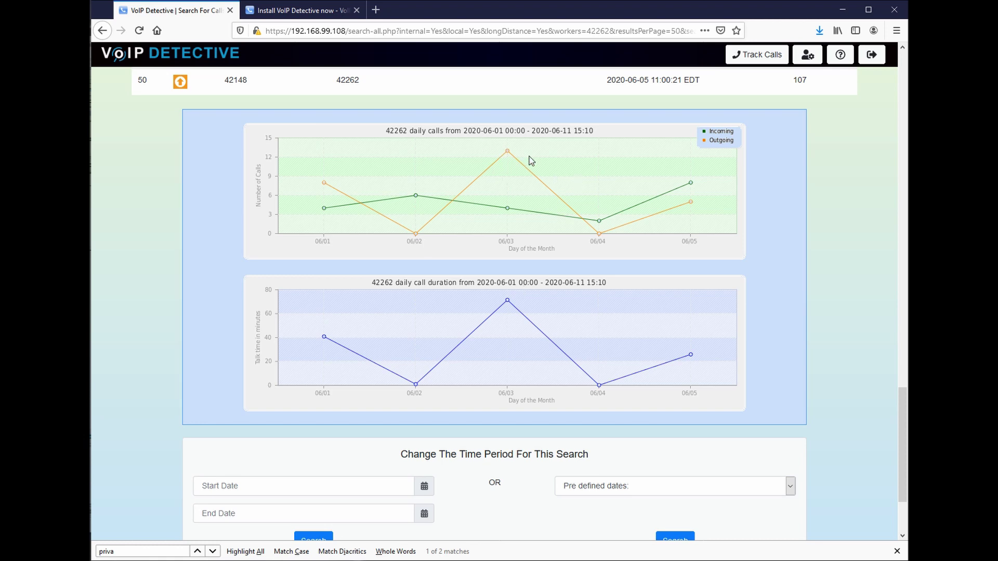
scroll(530, 160, down, 1)
scroll(530, 160, down, 2)
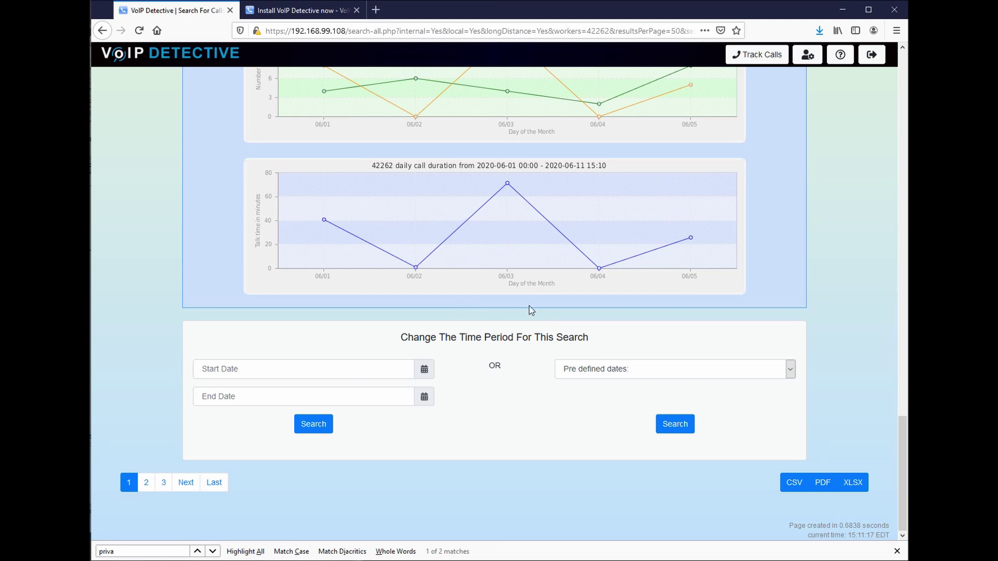
Change the time period of the search to Last 90 days and rerun it
click(585, 370)
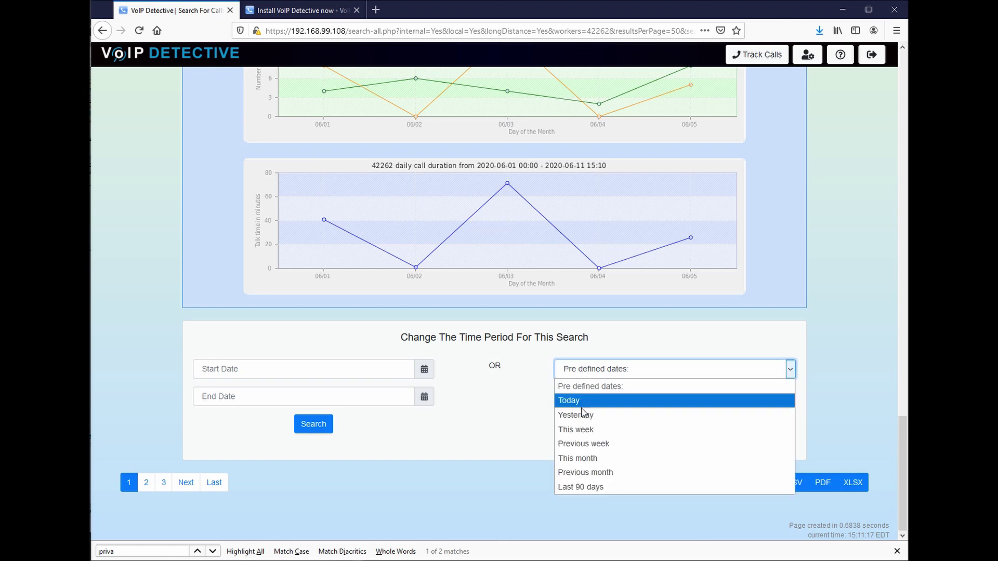
click(581, 487)
click(682, 425)
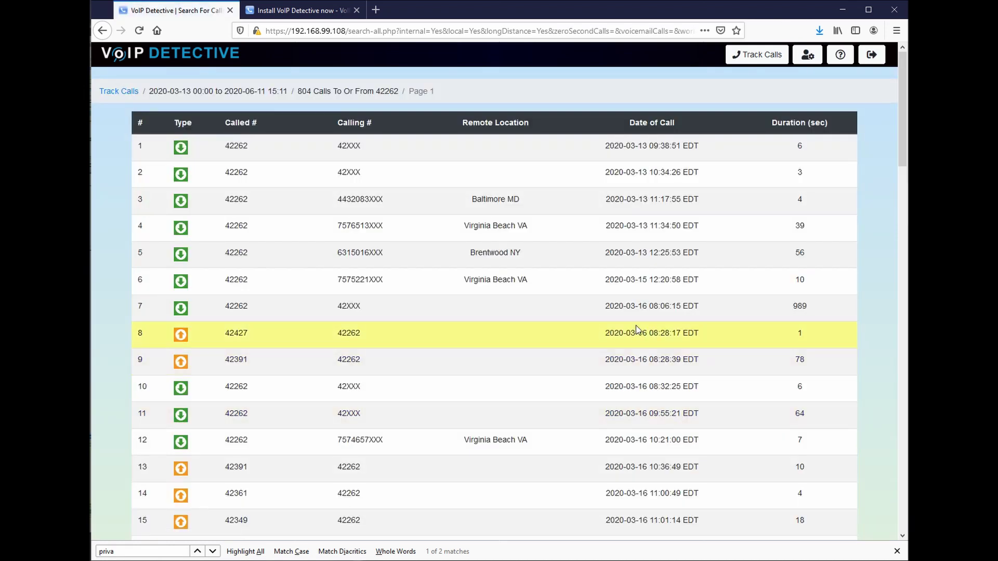
Look through the 90-day results and rerun the search with the predefined period This week
scroll(575, 280, down, 7)
scroll(576, 274, down, 7)
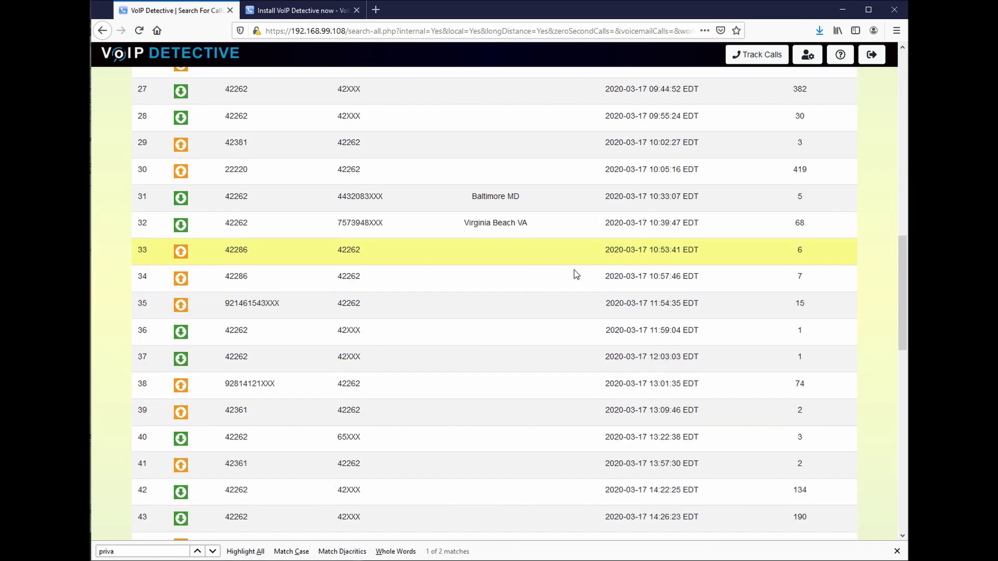
scroll(575, 275, down, 14)
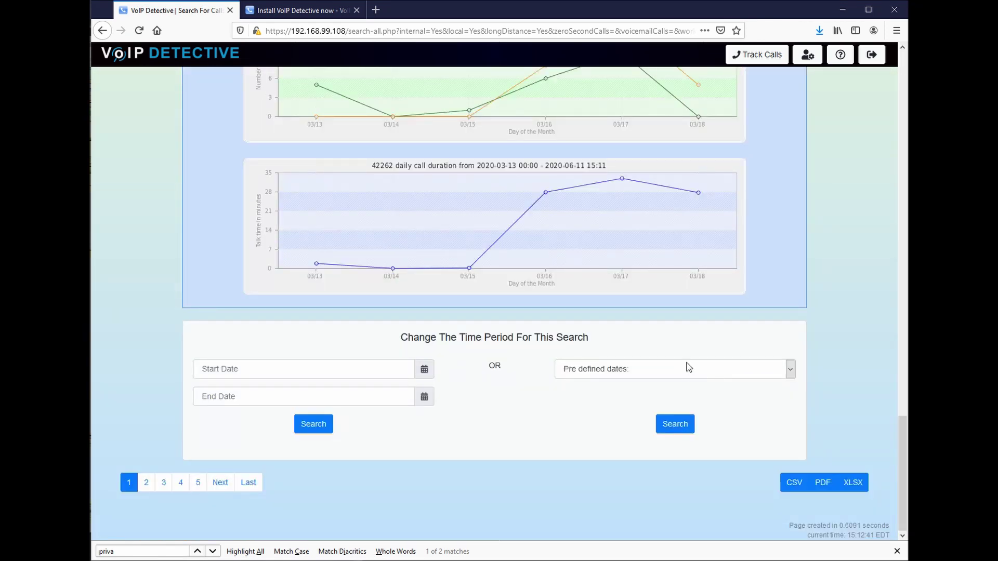
click(688, 368)
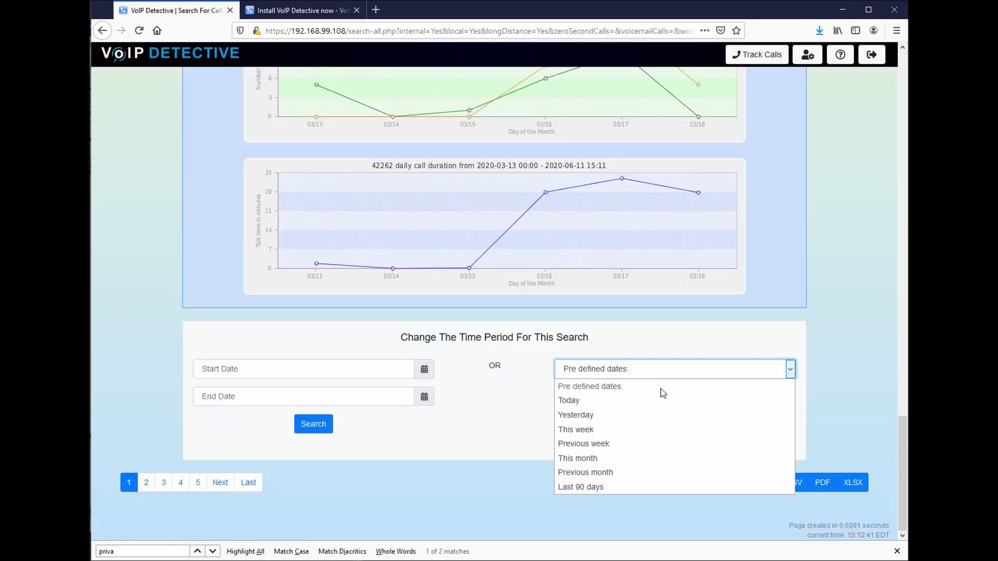
click(647, 430)
click(667, 427)
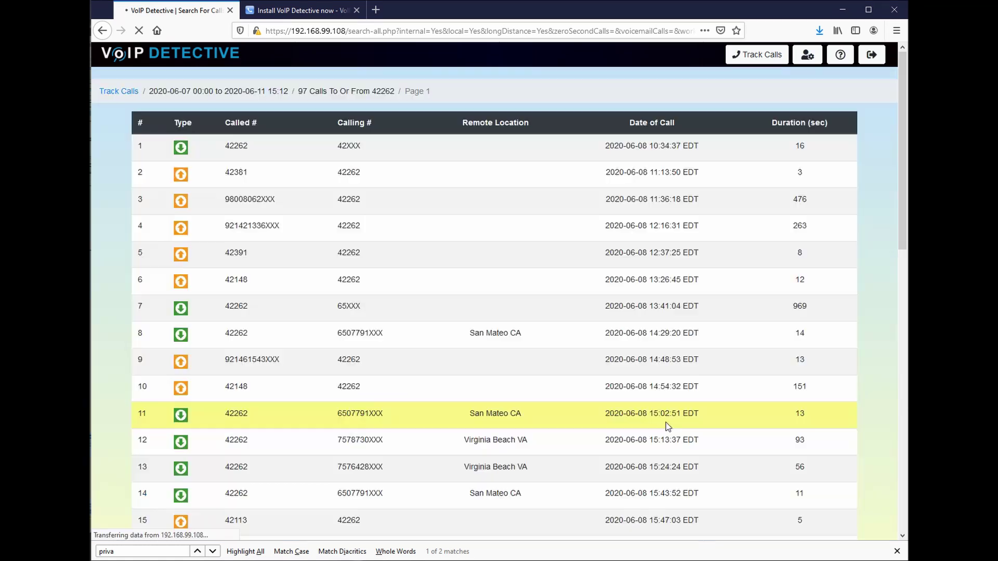
Export this week's call results as an XLSX file and open it in Microsoft Excel to look through the rows
scroll(668, 427, down, 5)
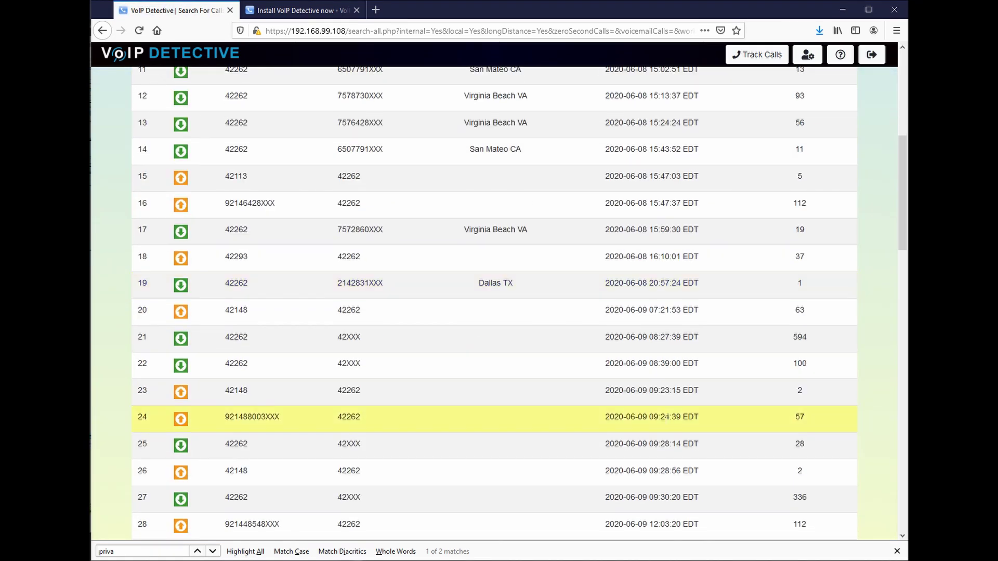
scroll(539, 306, down, 15)
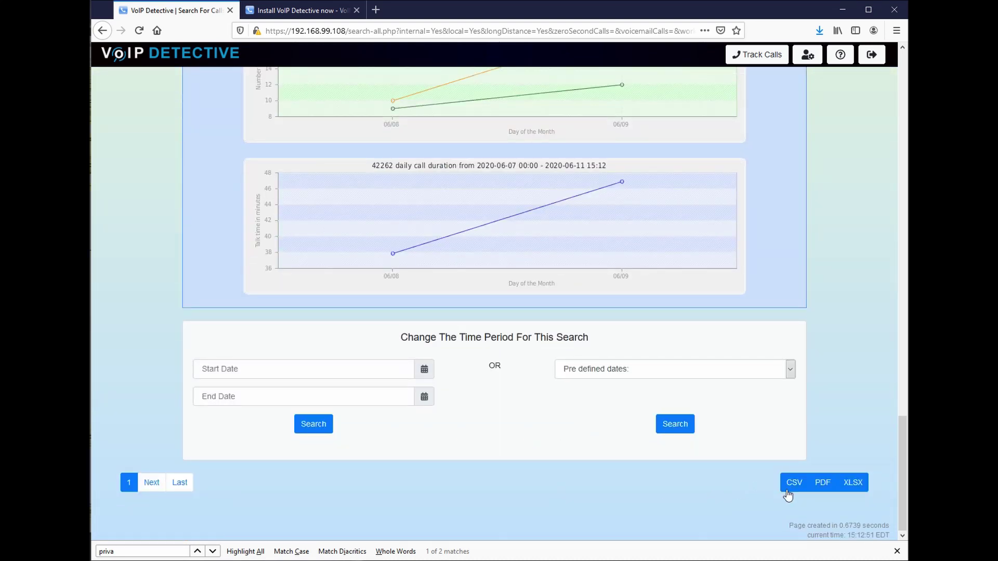
click(851, 483)
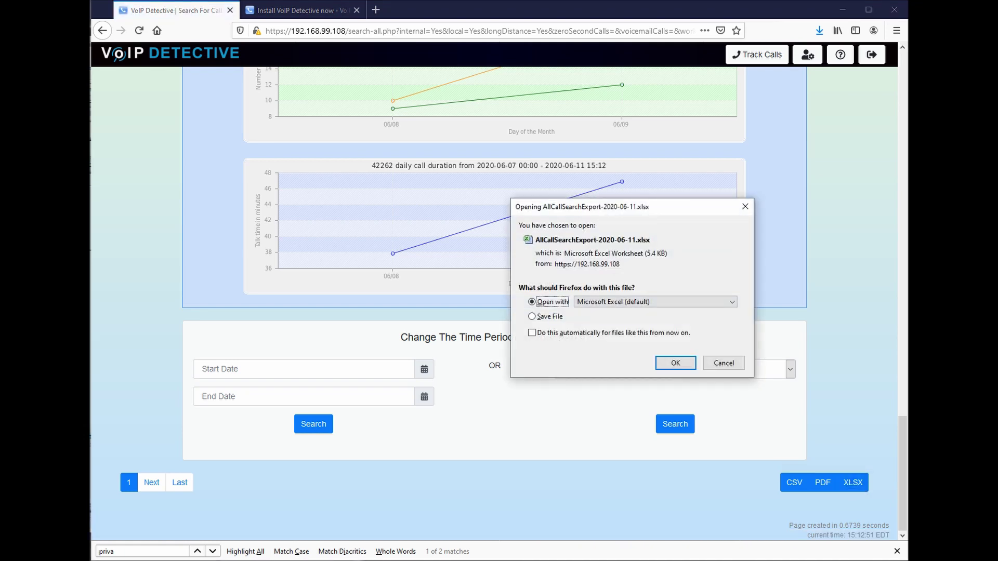
click(675, 362)
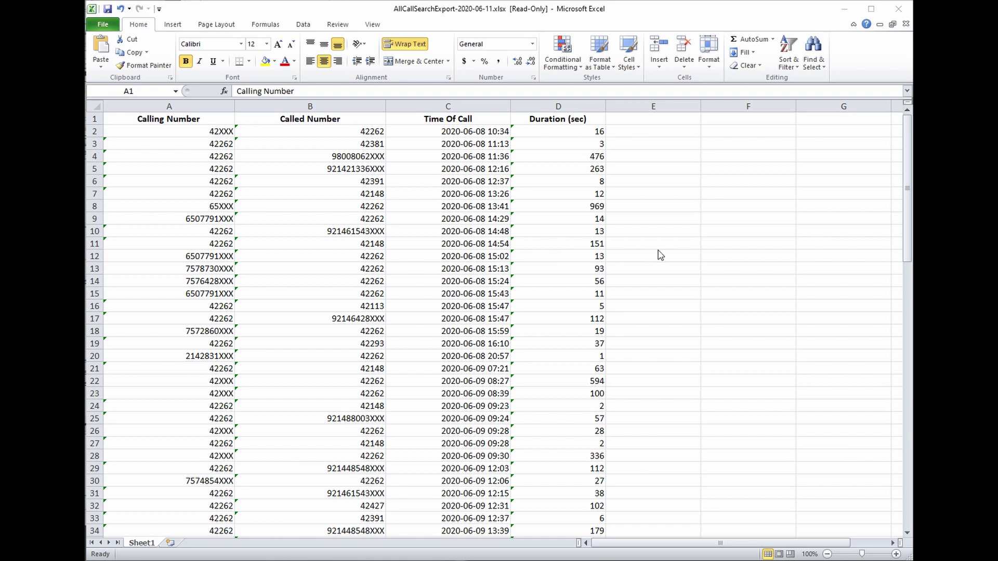
click(908, 158)
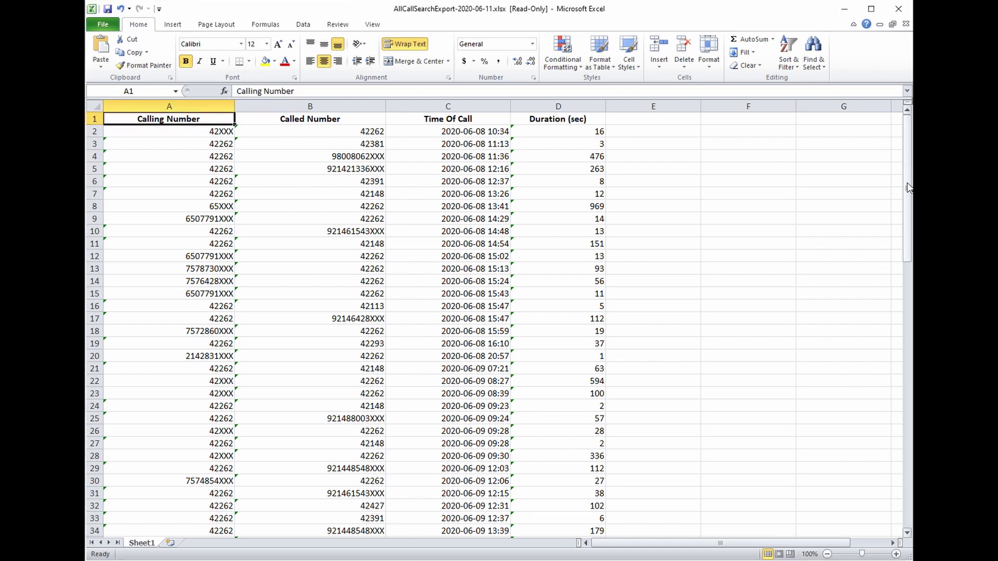
drag(907, 187, 909, 118)
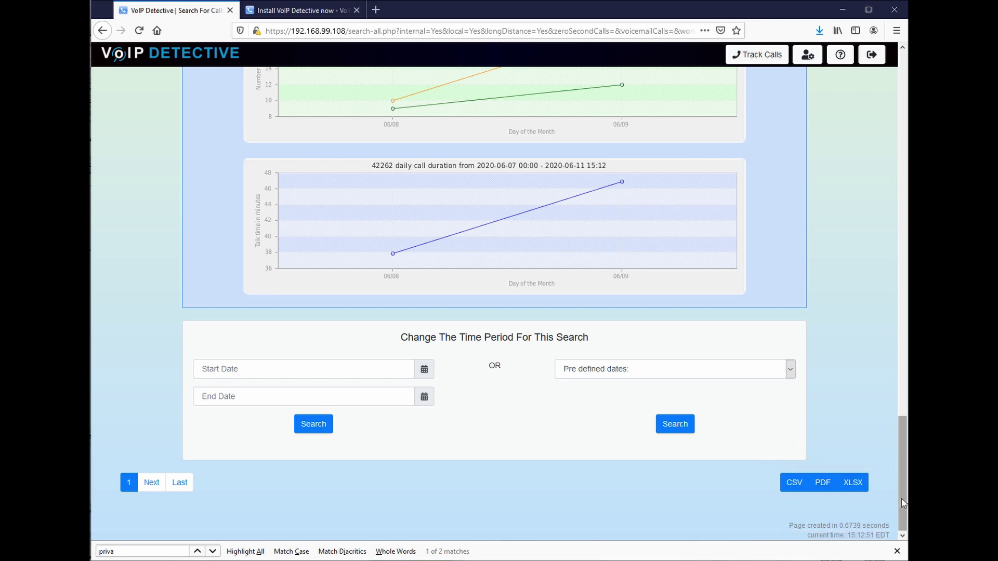
Return to the call tracking page and run an Inbound Calls search for the preselected extension with the predefined period This Month
click(753, 60)
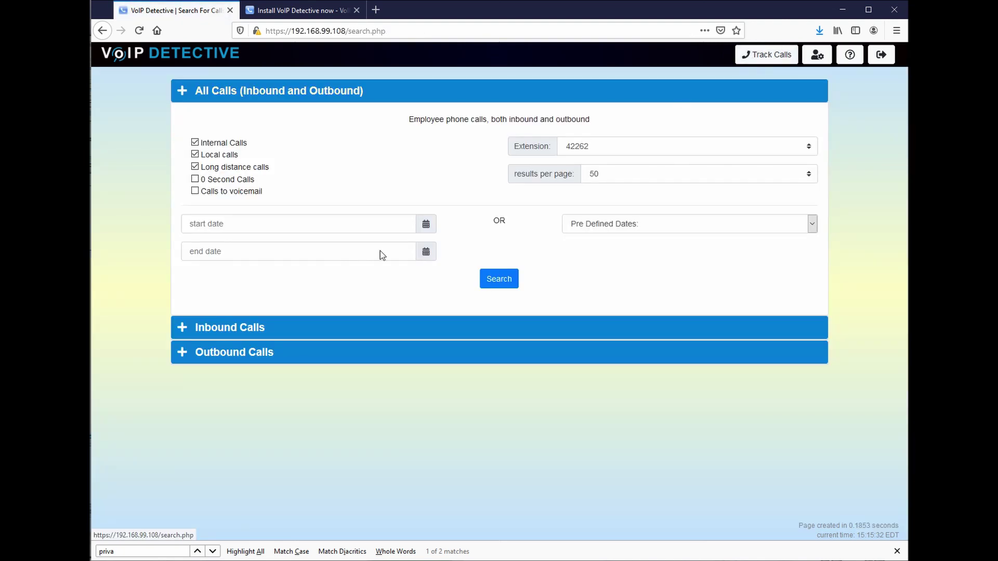
click(247, 334)
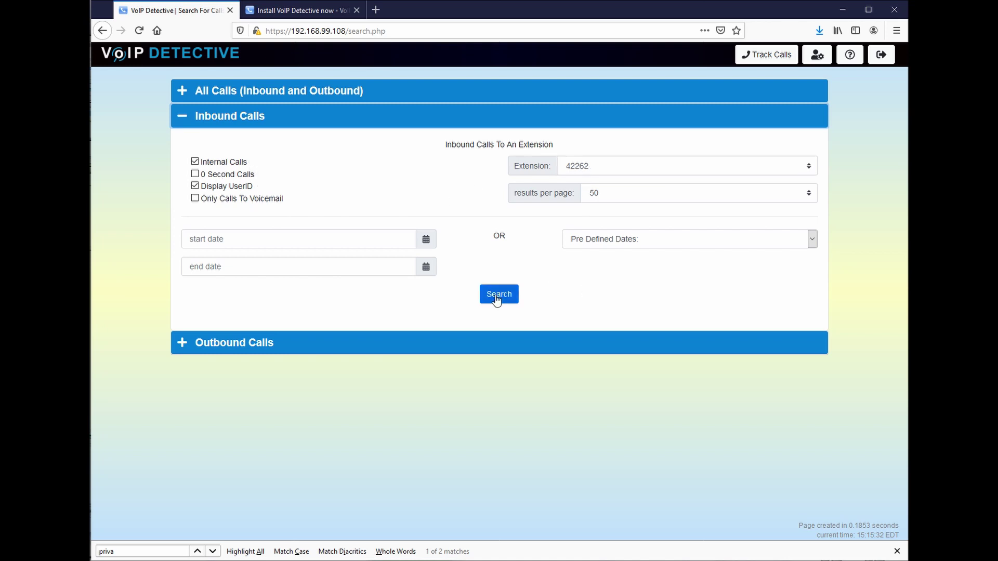
click(572, 240)
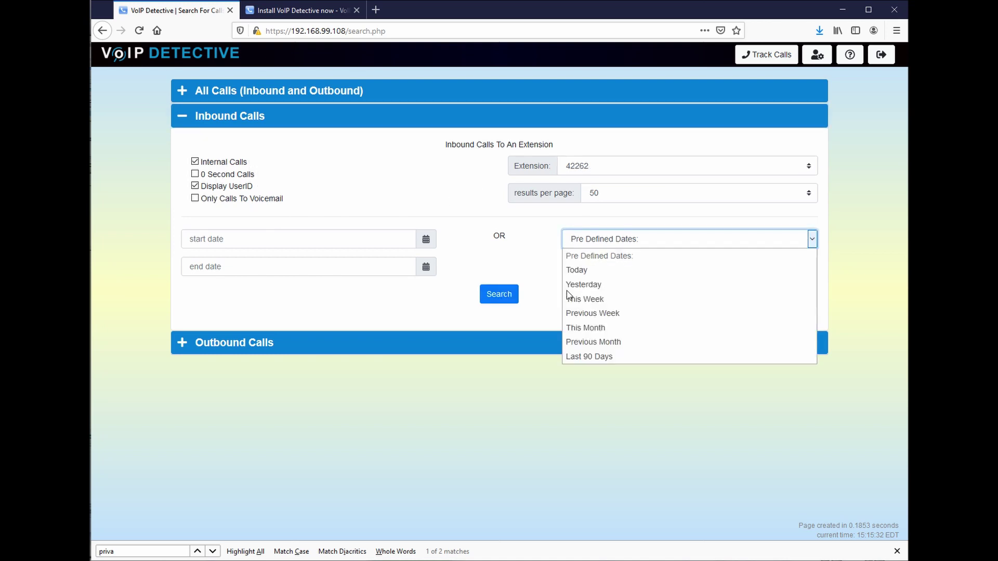
click(566, 328)
click(500, 294)
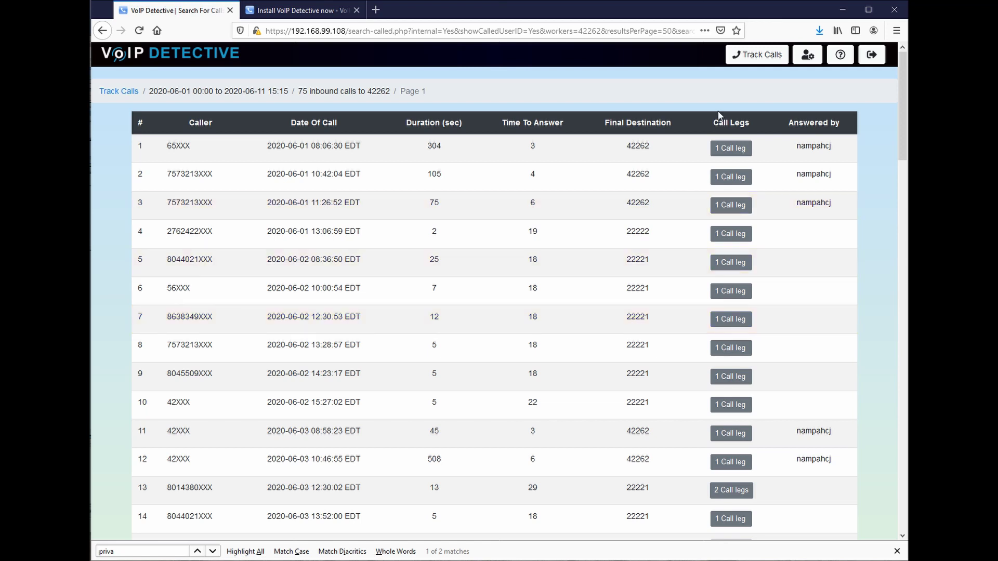
Inspect the calling number and last redirect reason in call 10's timeline, close it, and check the Answered by entry of call 3
click(727, 408)
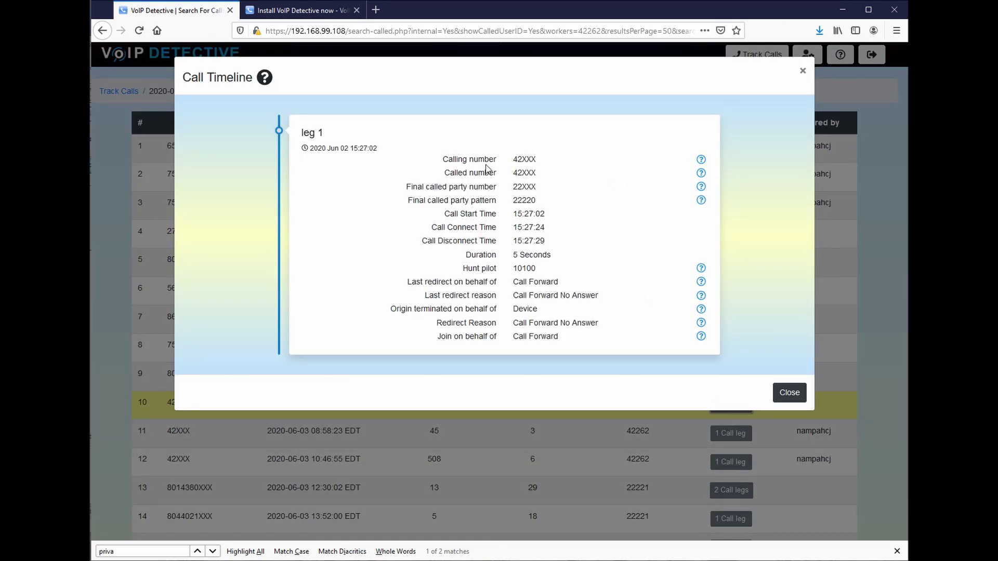
drag(442, 159, 512, 161)
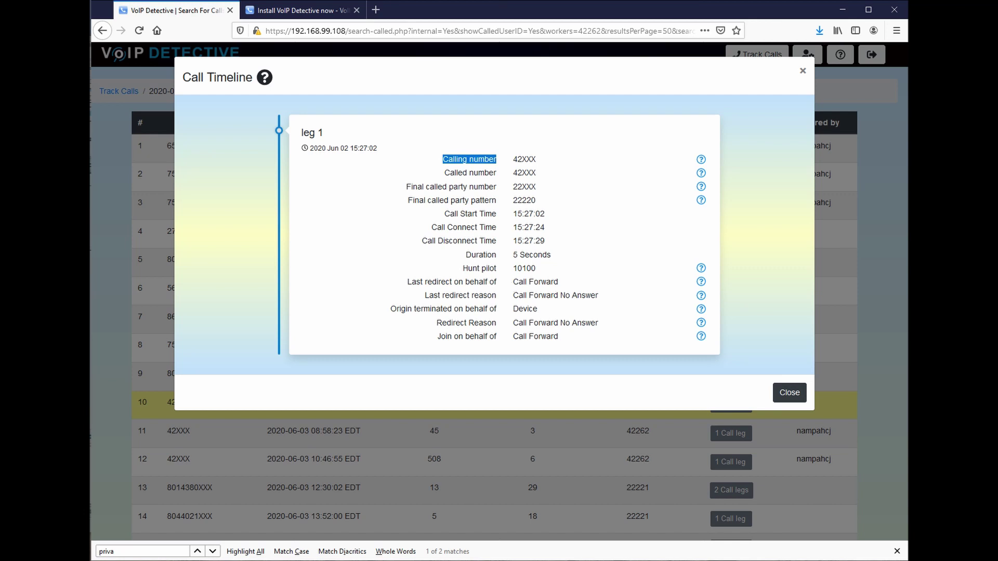
drag(513, 295, 608, 297)
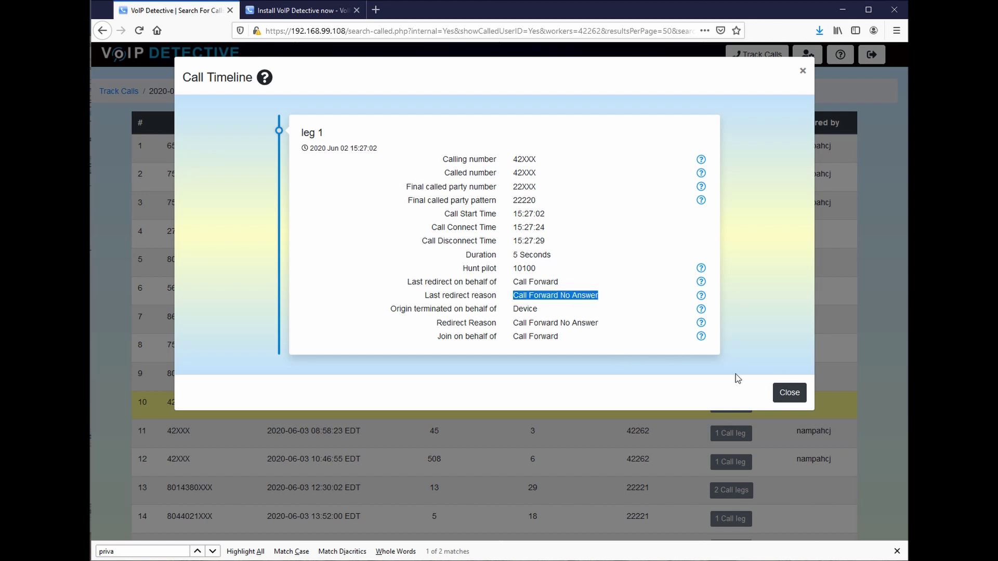
click(782, 396)
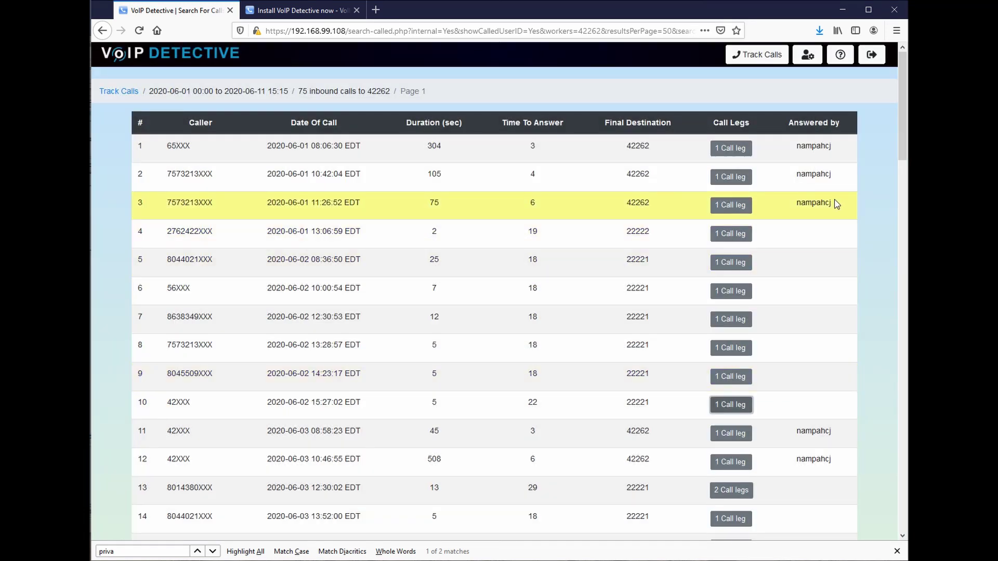
drag(834, 202, 793, 206)
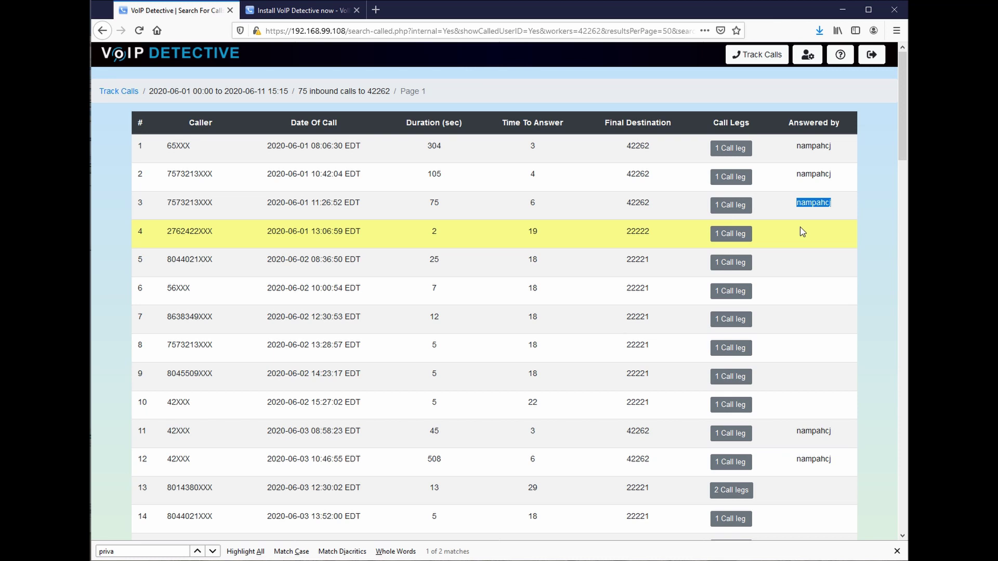
Open the two-leg timeline of inbound call 13, compare the details of both legs, and close it
scroll(808, 338, down, 2)
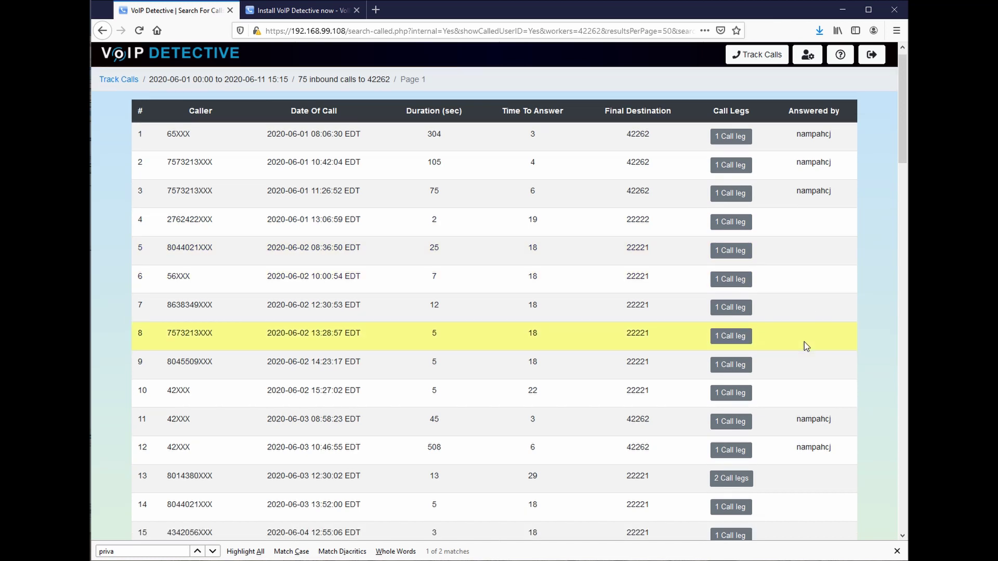
scroll(757, 330, down, 1)
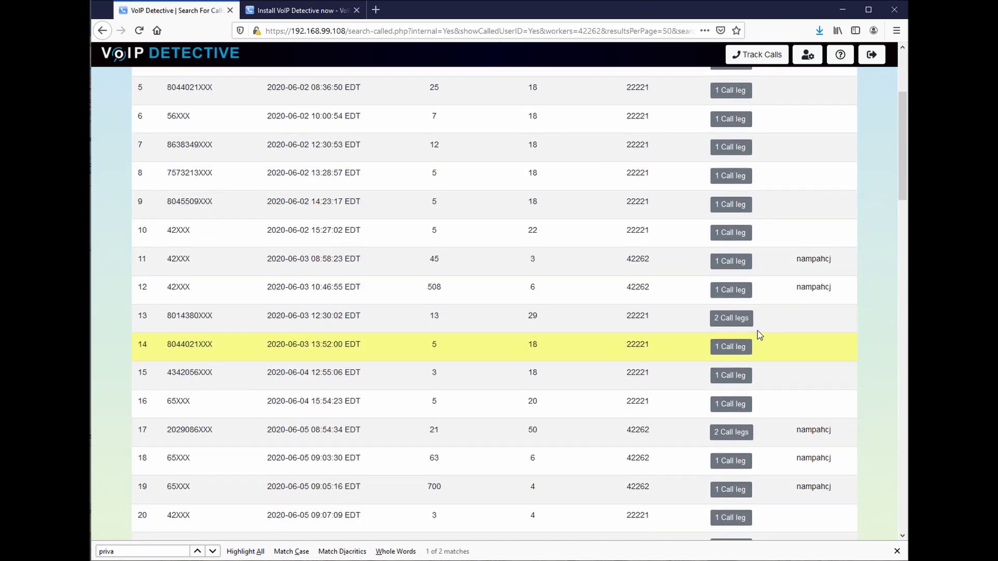
click(730, 319)
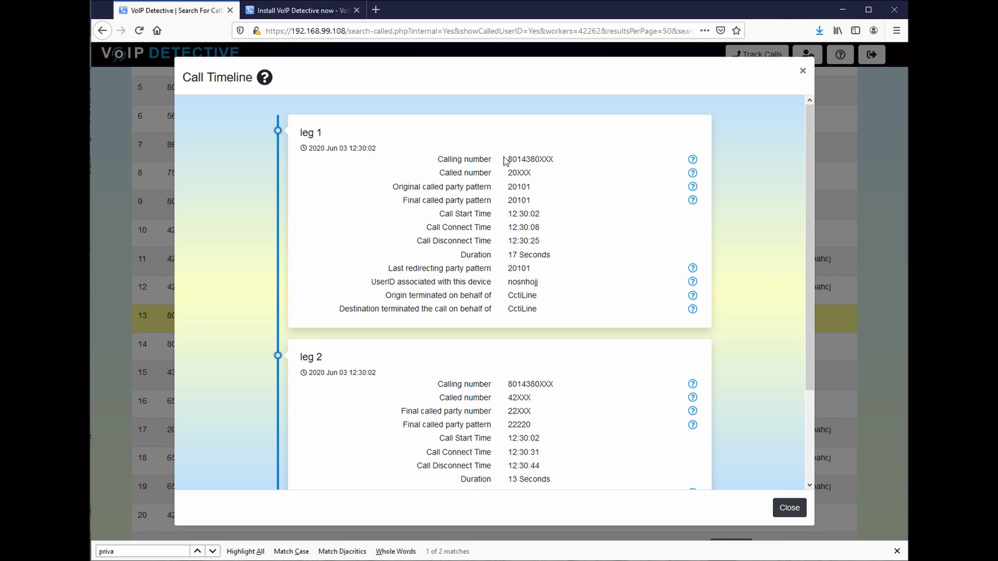
drag(508, 160, 566, 163)
scroll(535, 285, down, 3)
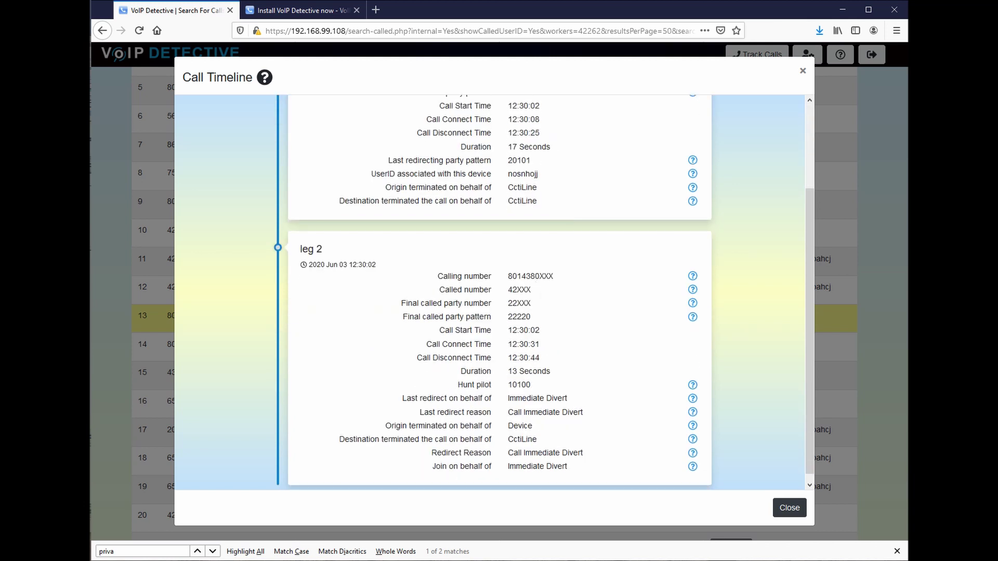
scroll(537, 224, up, 2)
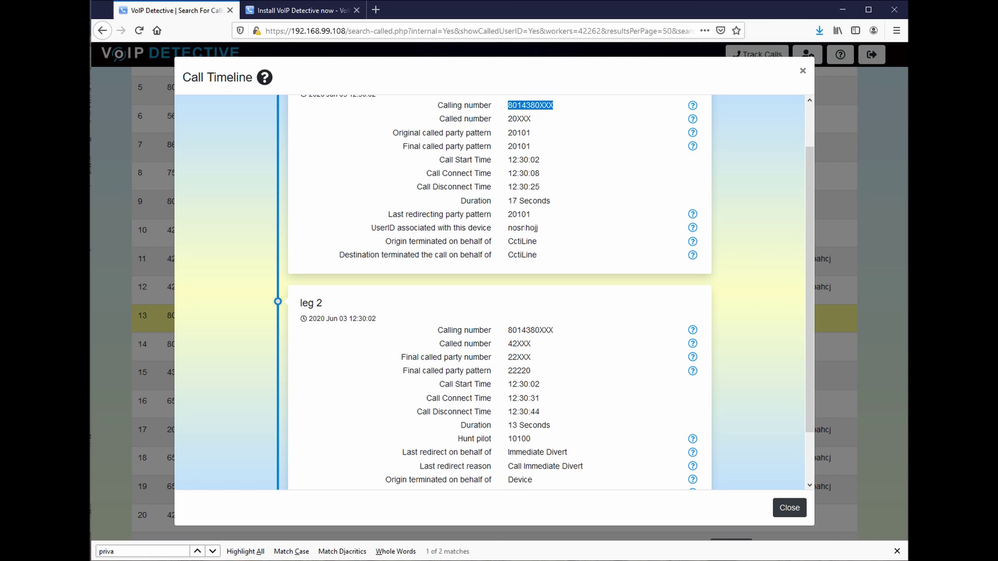
scroll(526, 252, down, 2)
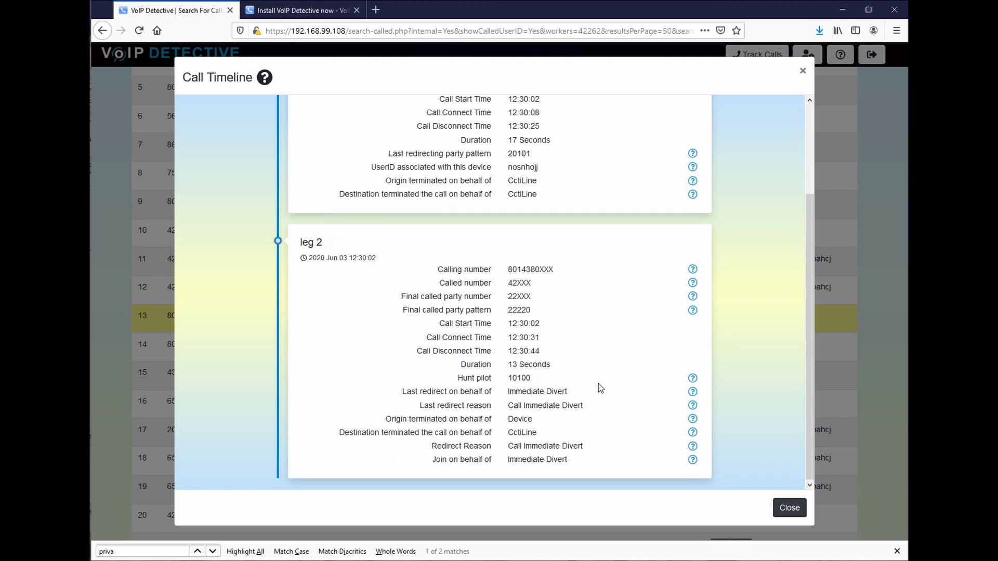
click(776, 512)
Look through the remaining inbound calls, the daily call count and duration charts, and the export options below them
scroll(841, 353, down, 3)
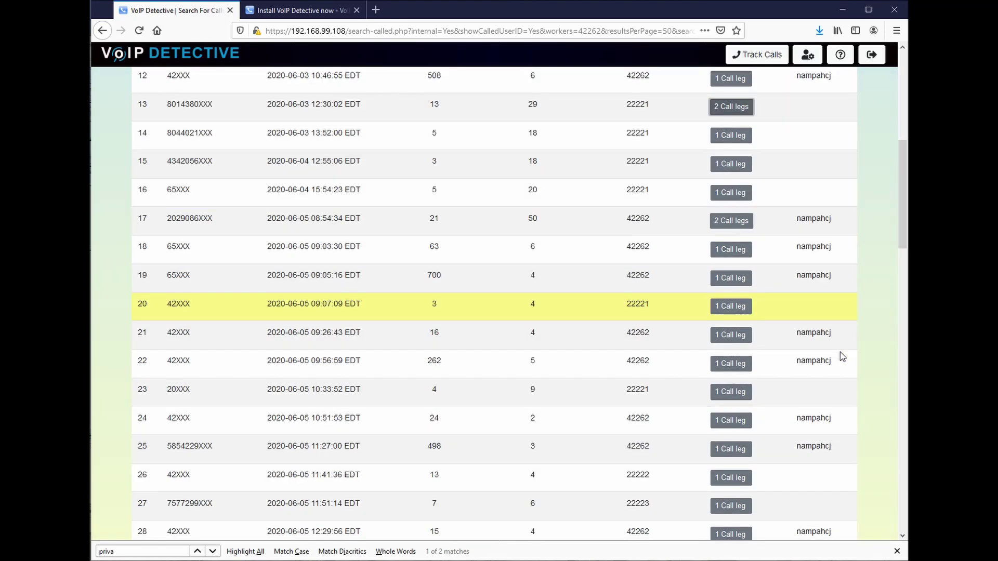
scroll(842, 357, down, 4)
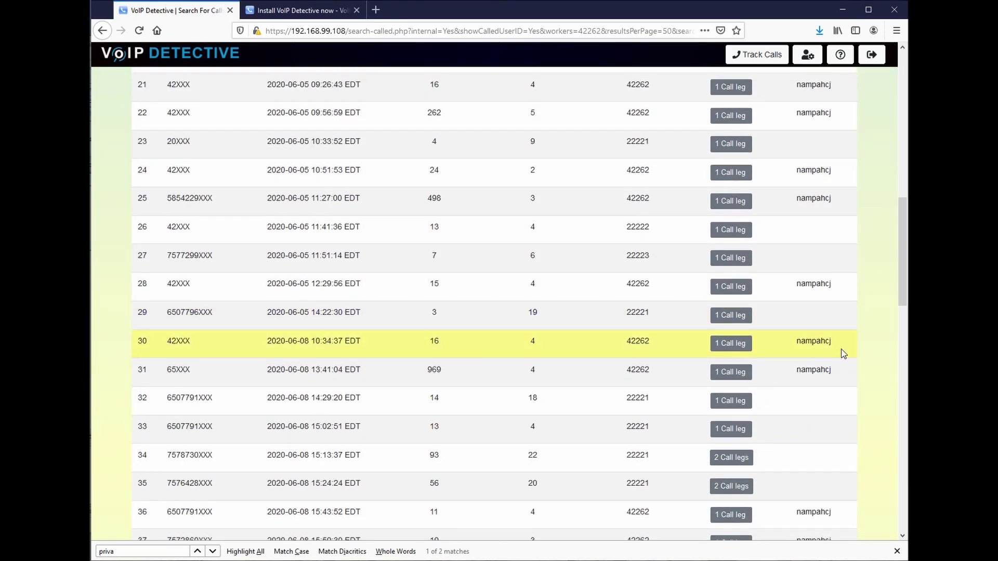
scroll(841, 349, down, 3)
scroll(839, 353, down, 4)
scroll(840, 355, down, 7)
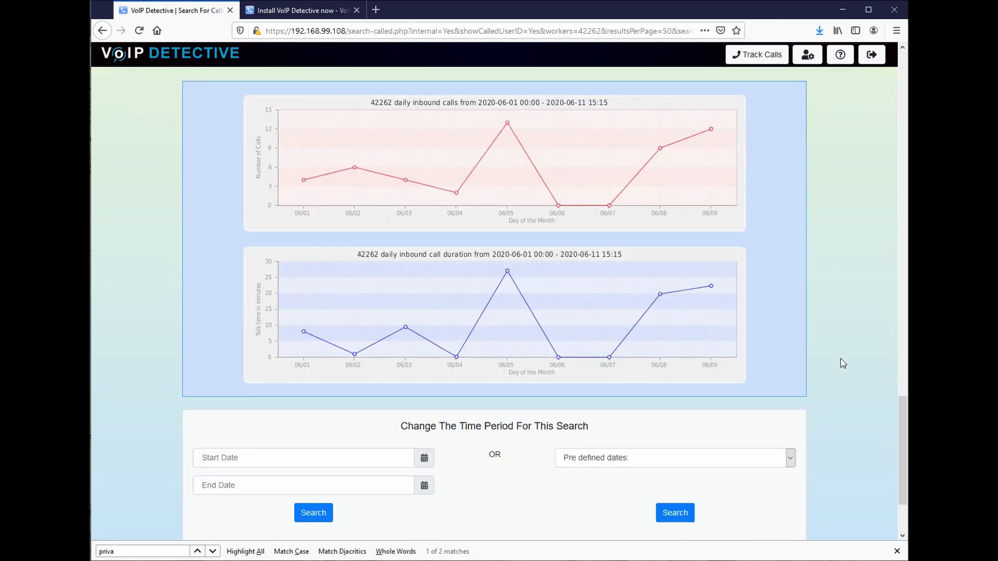
scroll(841, 357, down, 2)
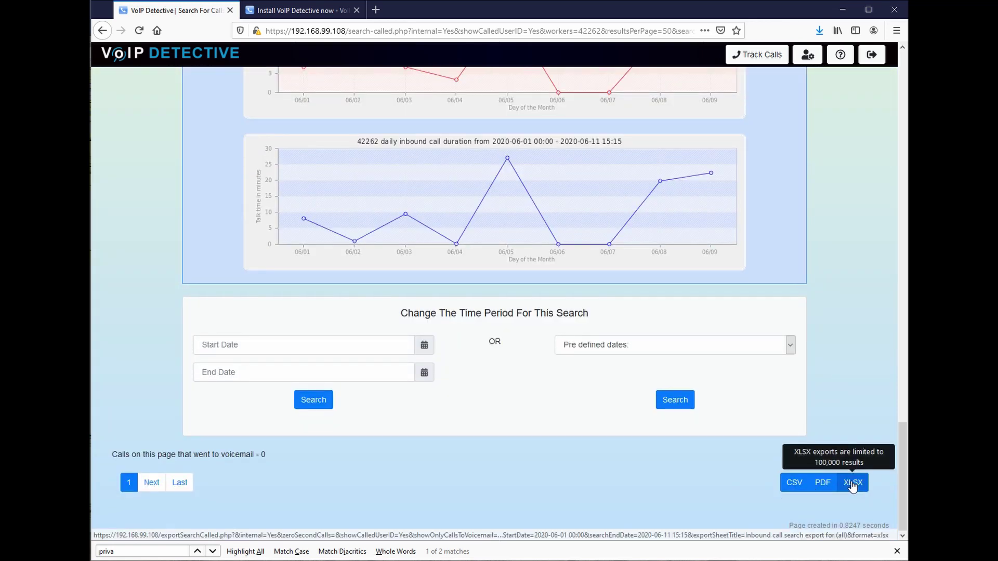
Return to the call tracking page and run an Outbound Calls search for the preselected extension with the predefined period This Month
click(757, 55)
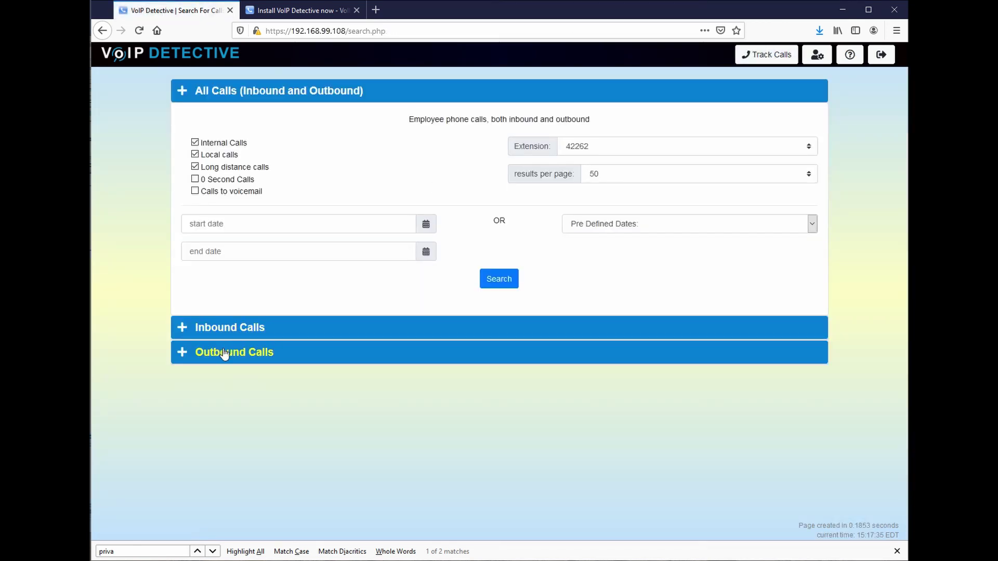
click(223, 352)
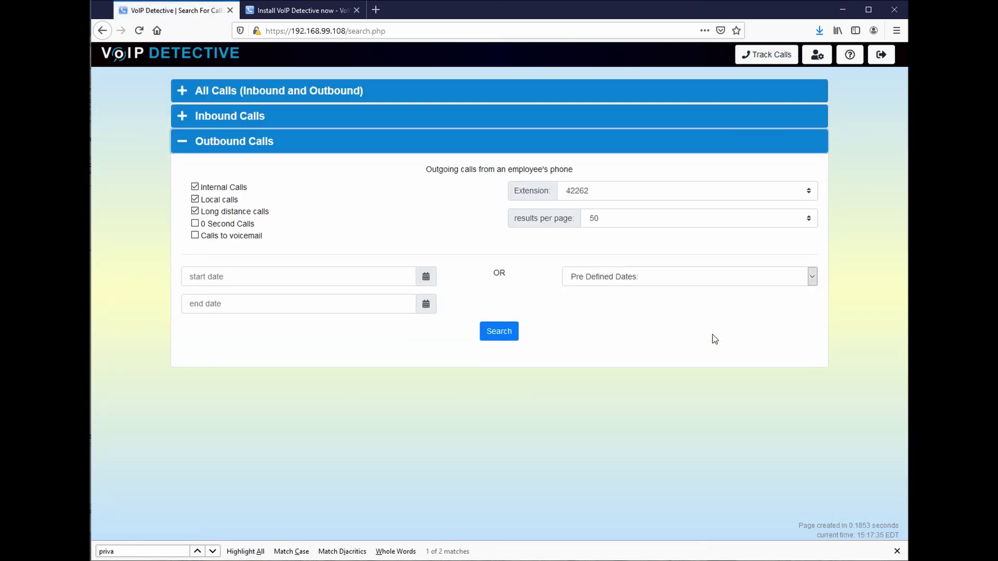
click(625, 281)
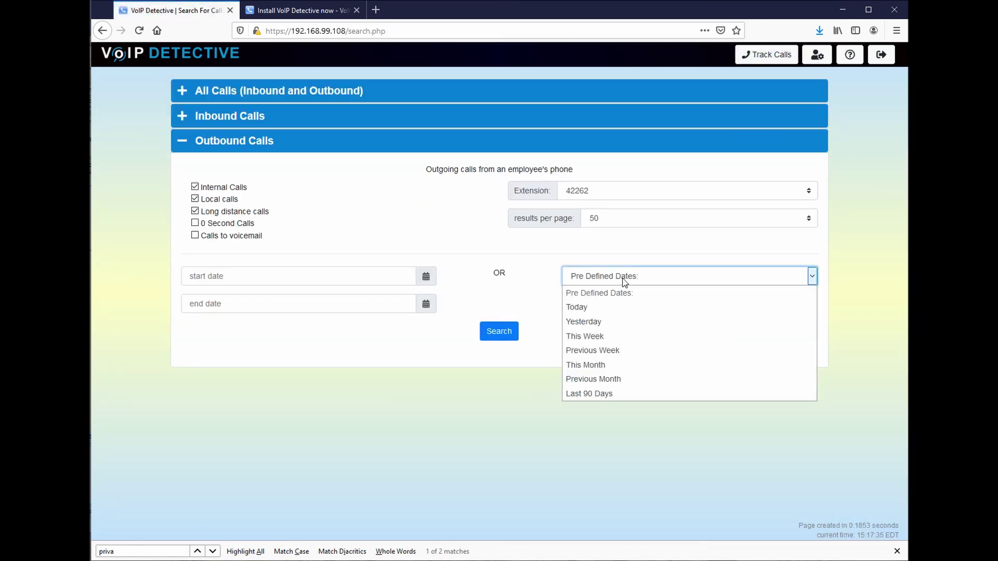
click(601, 366)
click(516, 335)
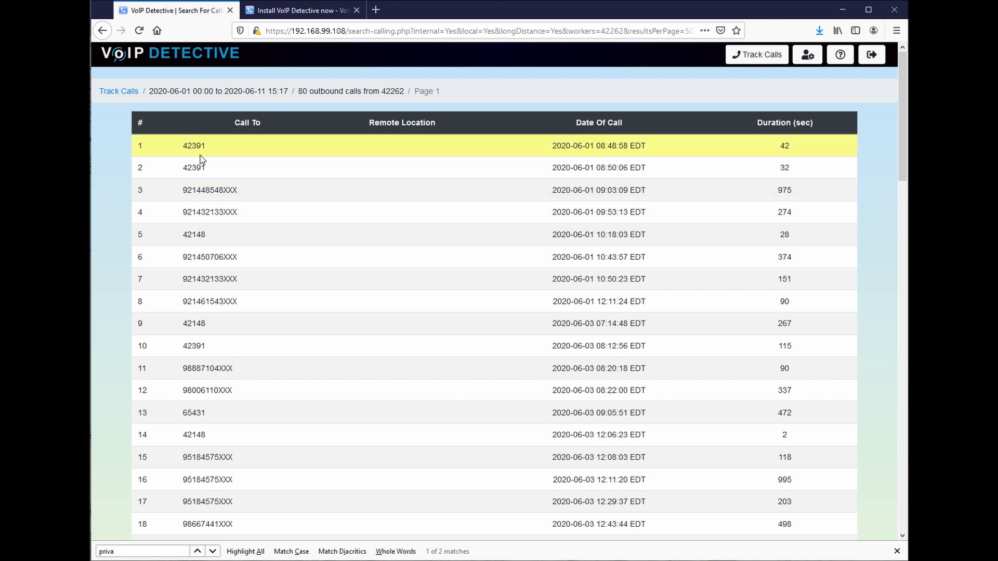
Review this month's outbound calls and their daily count and duration charts, and return to the call tracking page
scroll(200, 218, down, 3)
scroll(200, 221, down, 15)
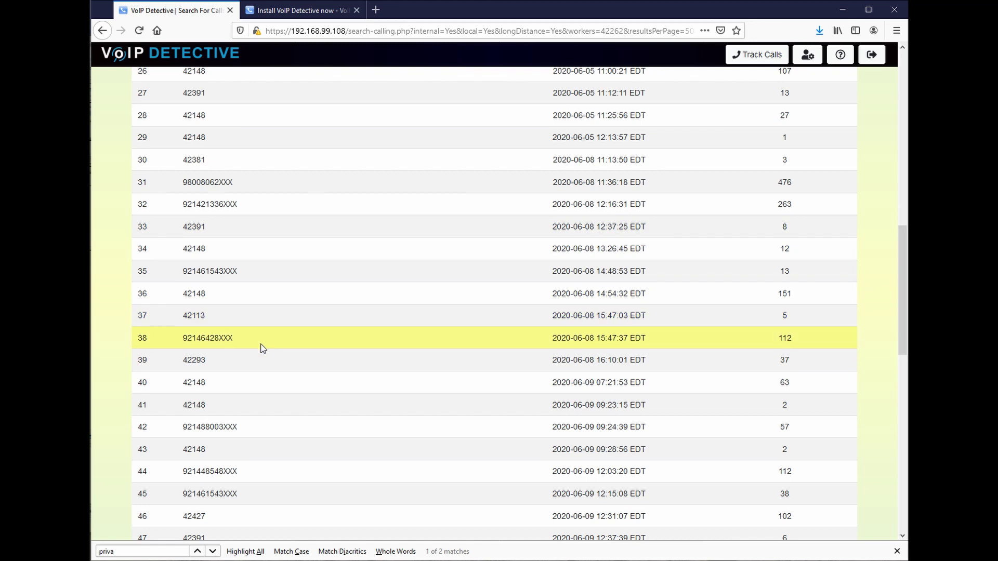
scroll(262, 348, down, 12)
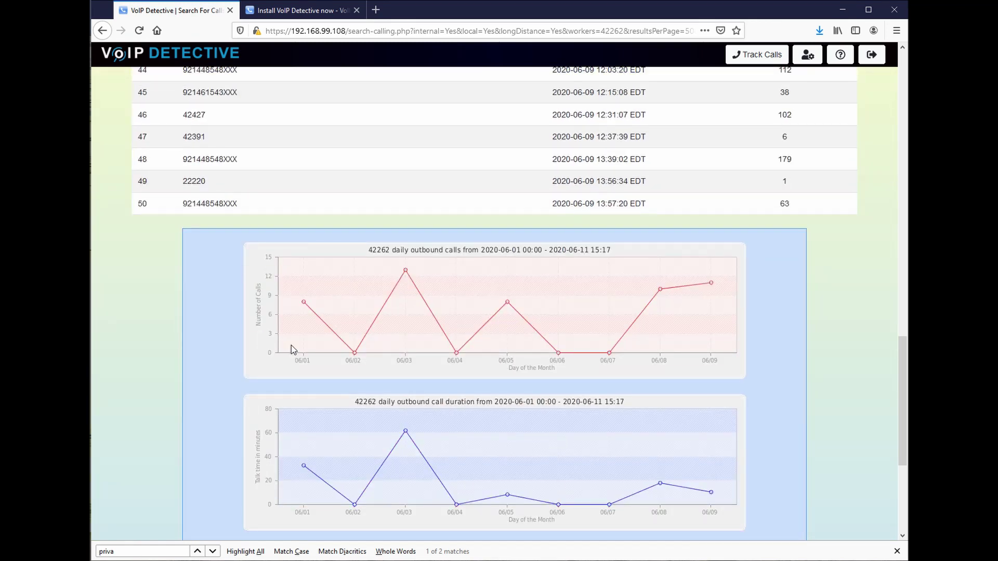
scroll(291, 345, down, 2)
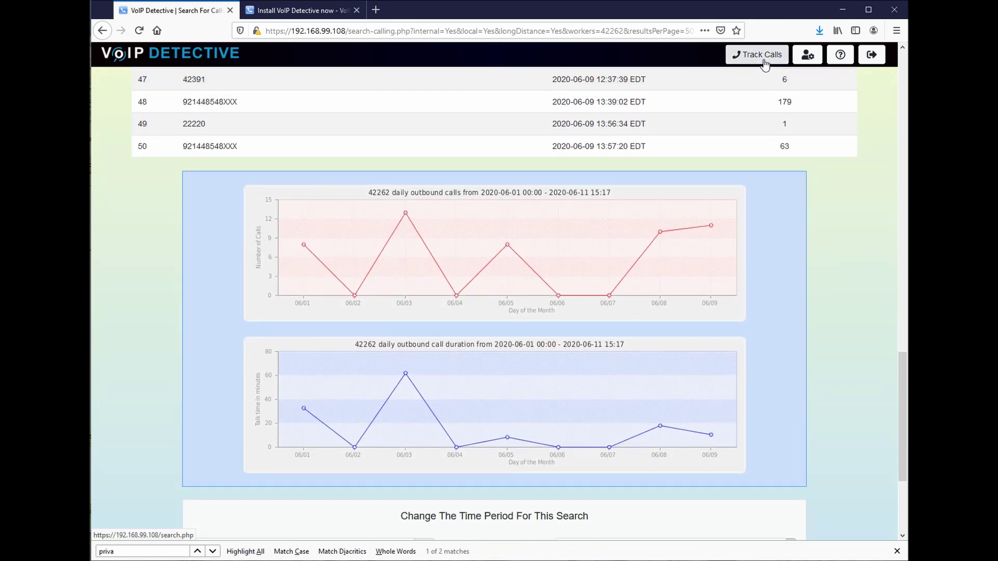
click(763, 55)
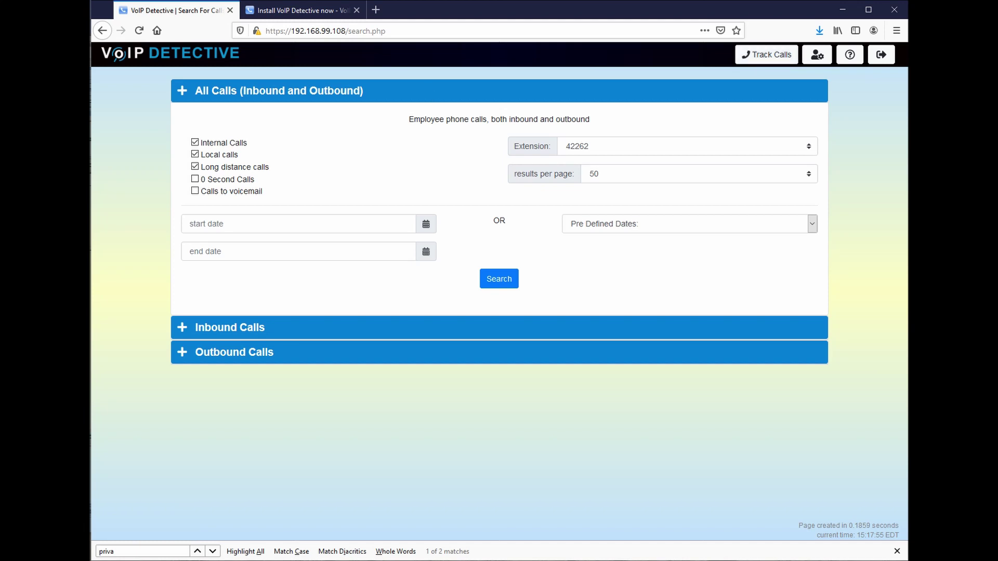